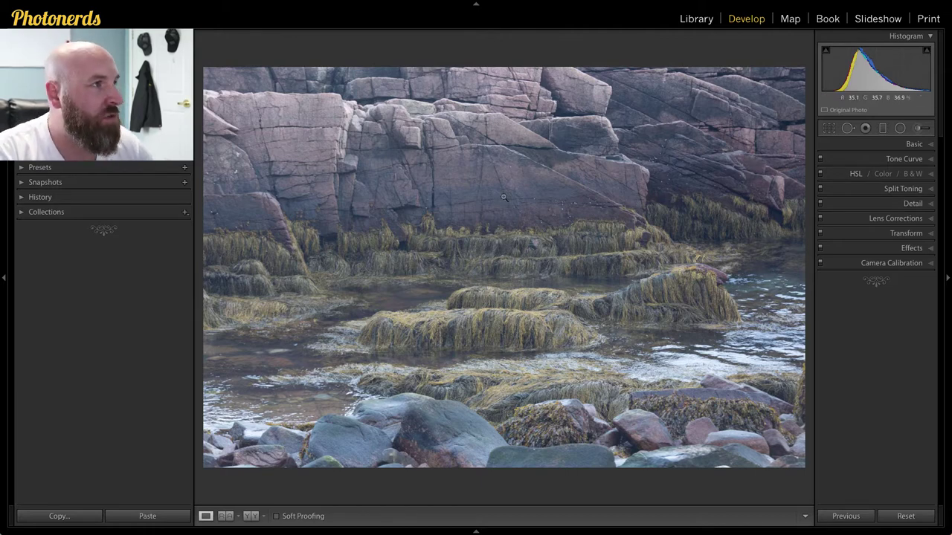
Step: Open a copy of the photo with Lightroom adjustments in Analog Efex Pro 2 and enlarge its window to full size
left_click(157, 5)
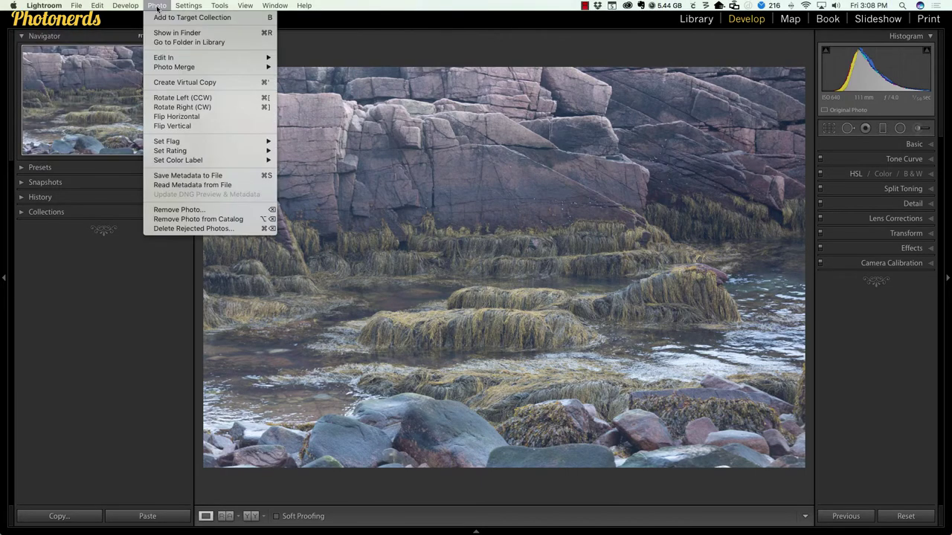
mouse_move(151, 58)
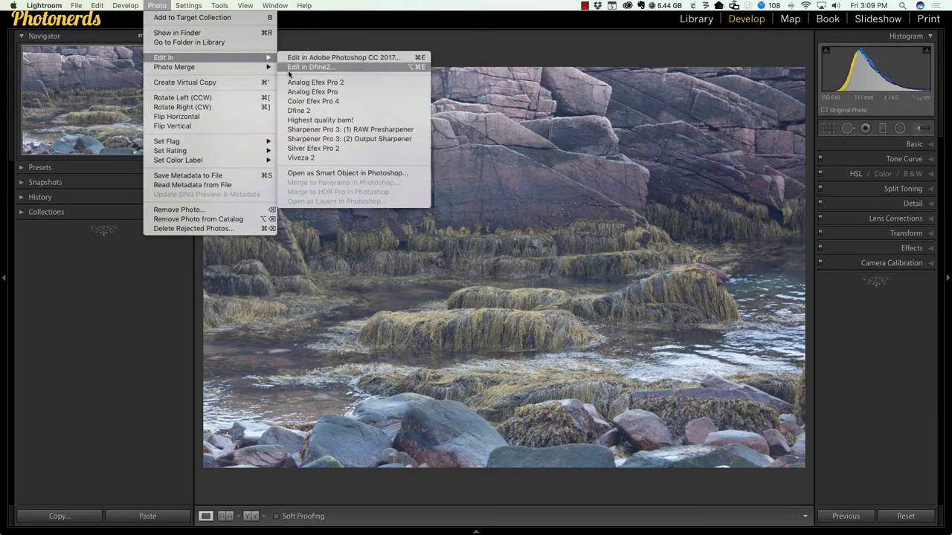
left_click(341, 84)
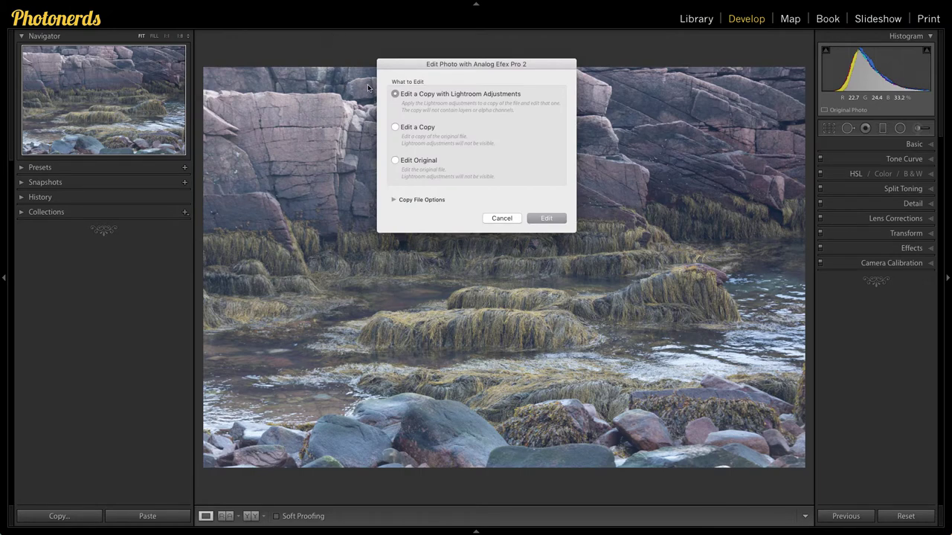
left_click(545, 219)
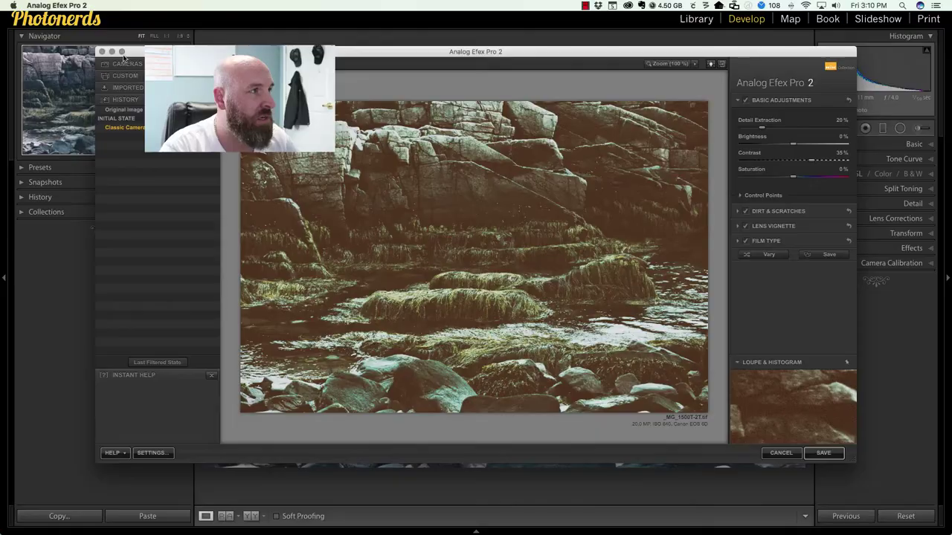
left_click(122, 52)
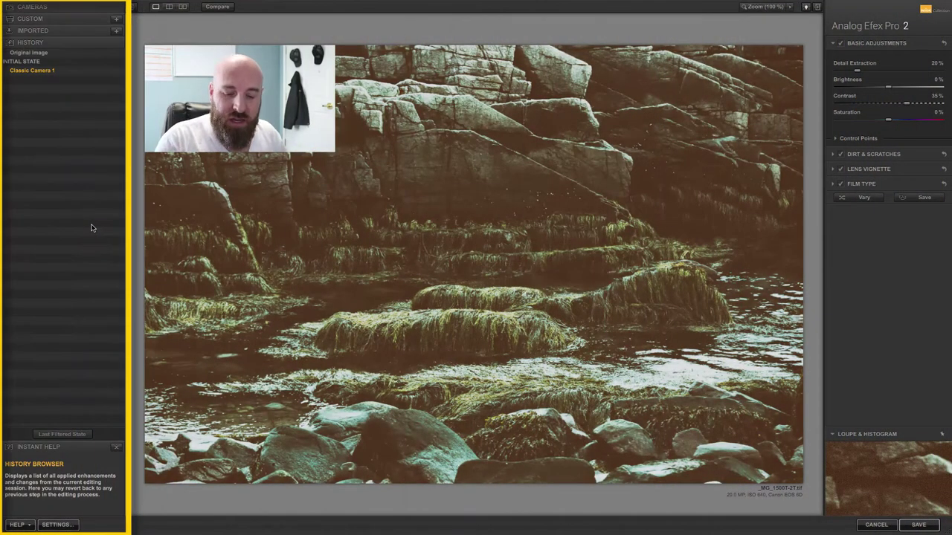
Step: Show the camera presets and choose the Classic Camera tool combination
left_click(37, 9)
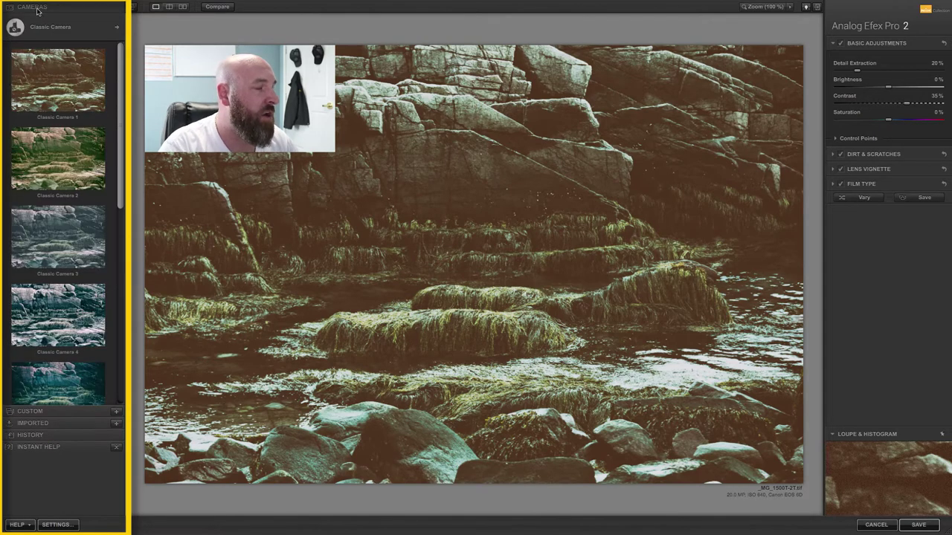
left_click(117, 29)
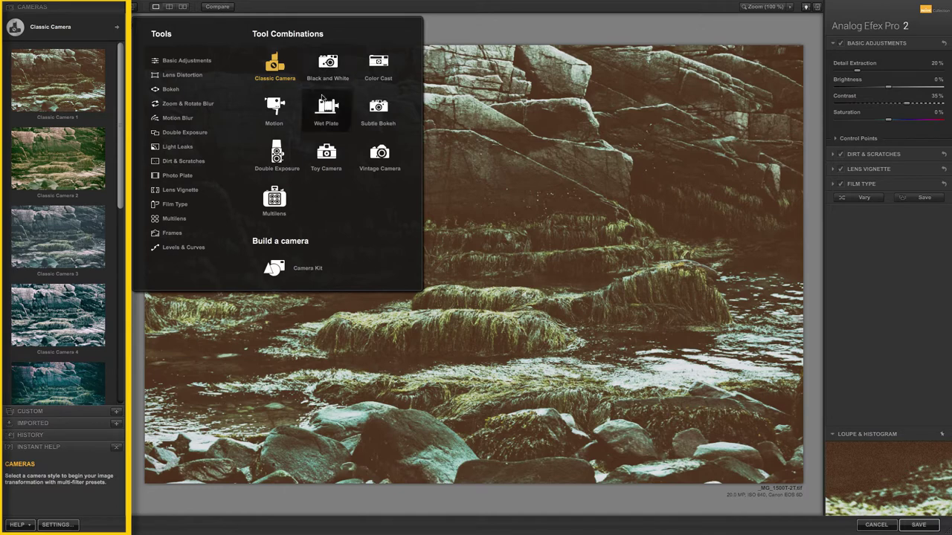
left_click(274, 67)
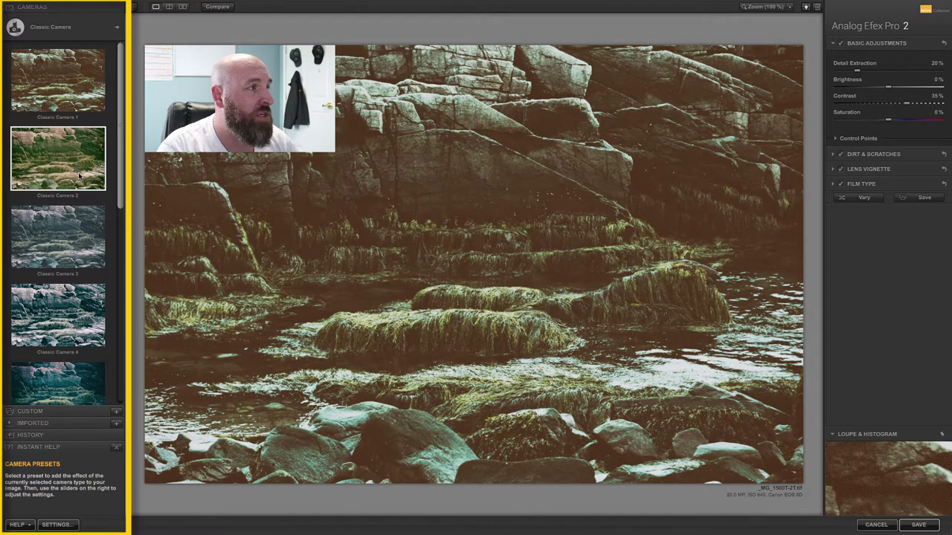
Step: Browse the Classic Camera presets and apply Classic Camera 6 to the photo
scroll(78, 170, "down", 4)
scroll(79, 174, "down", 7)
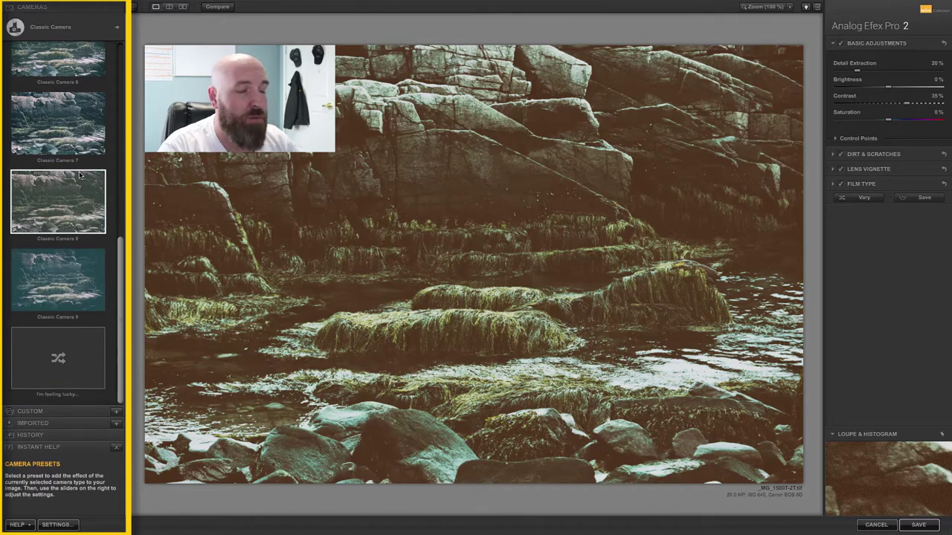
scroll(80, 175, "up", 2)
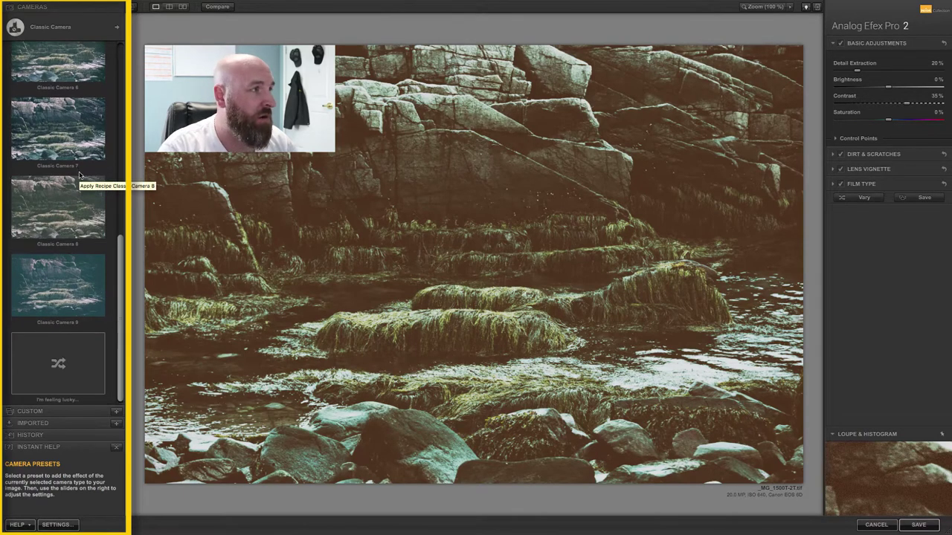
scroll(79, 175, "up", 1)
scroll(79, 175, "up", 1)
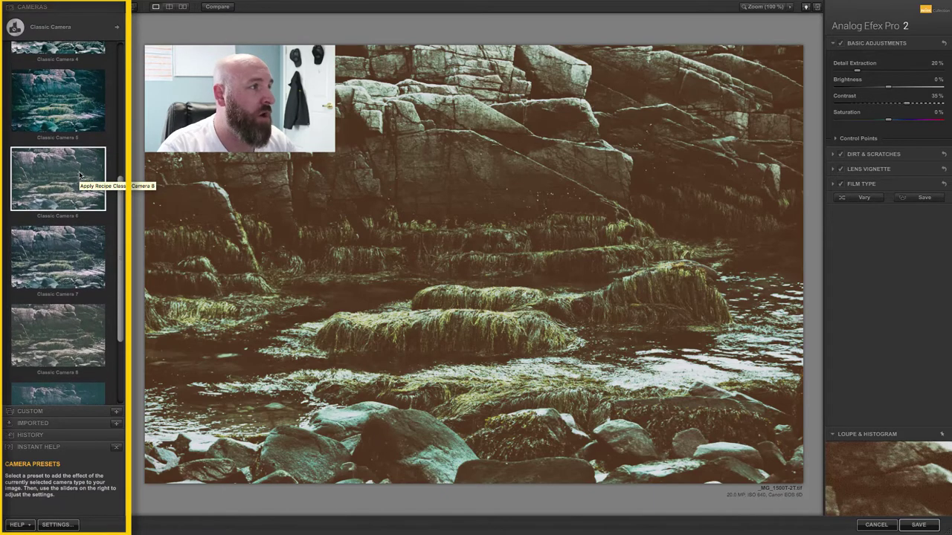
scroll(79, 174, "up", 1)
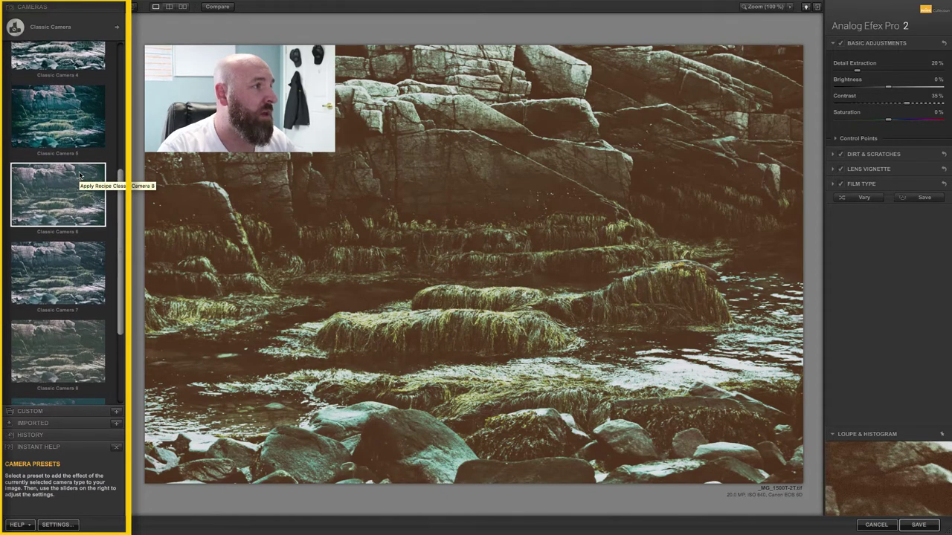
left_click(58, 214)
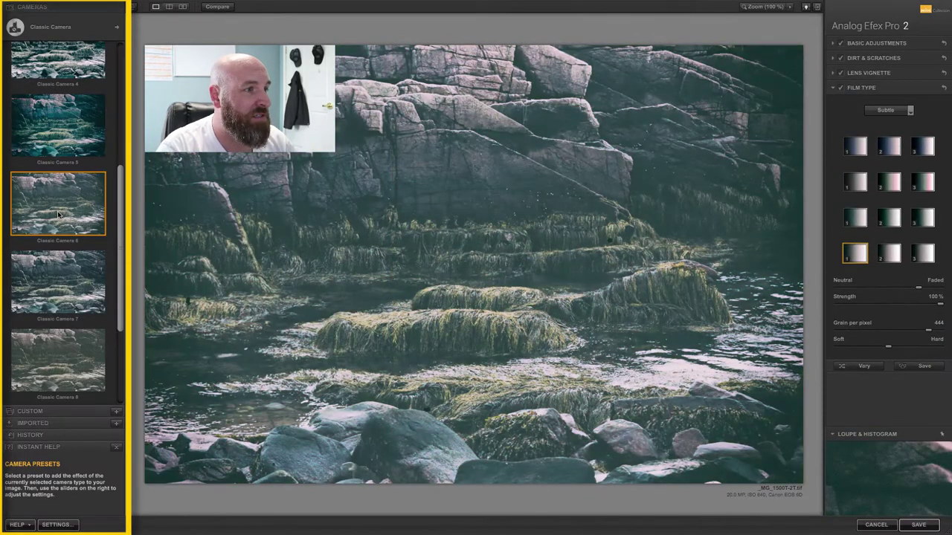
Step: Apply the Classic Camera 3 preset and collapse the Film Type settings
scroll(67, 212, "up", 7)
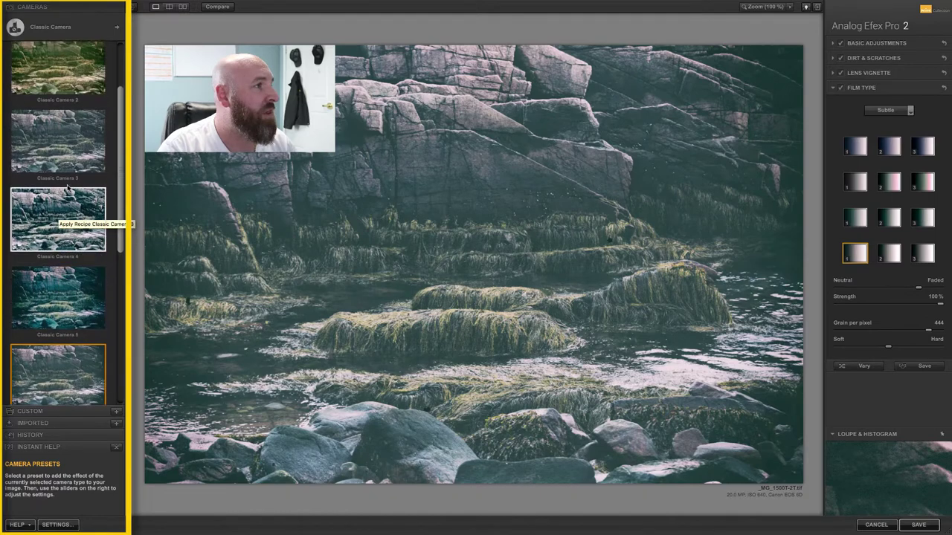
left_click(79, 159)
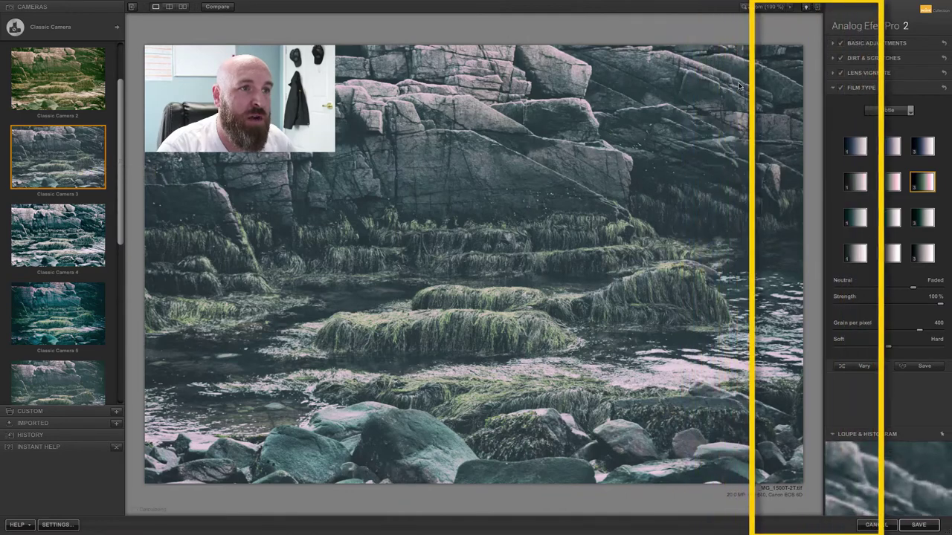
left_click(832, 90)
left_click(832, 89)
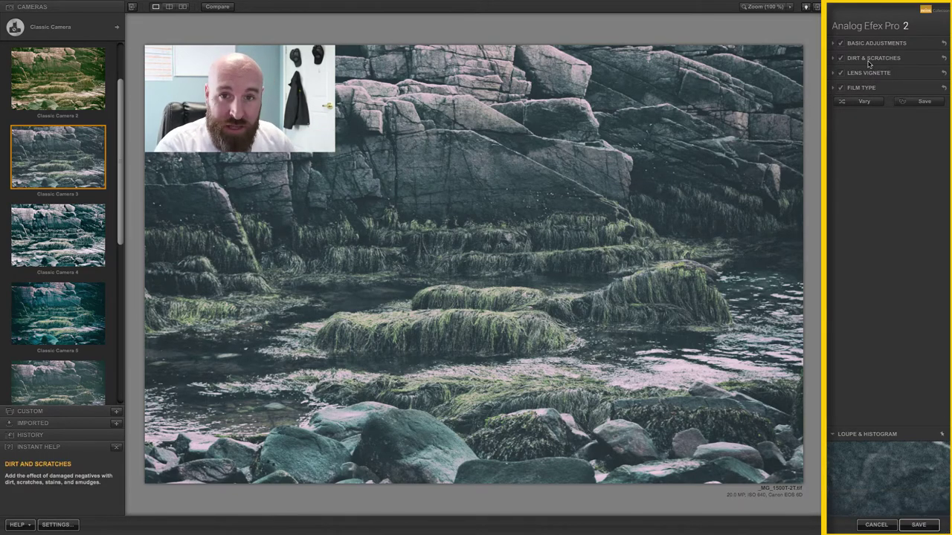
Step: Compare the filtered photo with the original image by toggling the effect preview
left_click(217, 7)
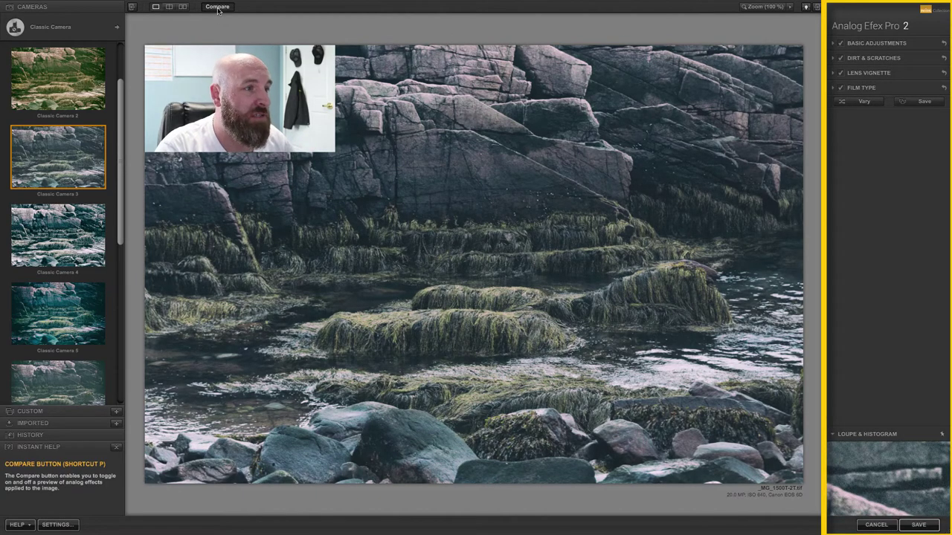
left_click(217, 6)
left_click(217, 6)
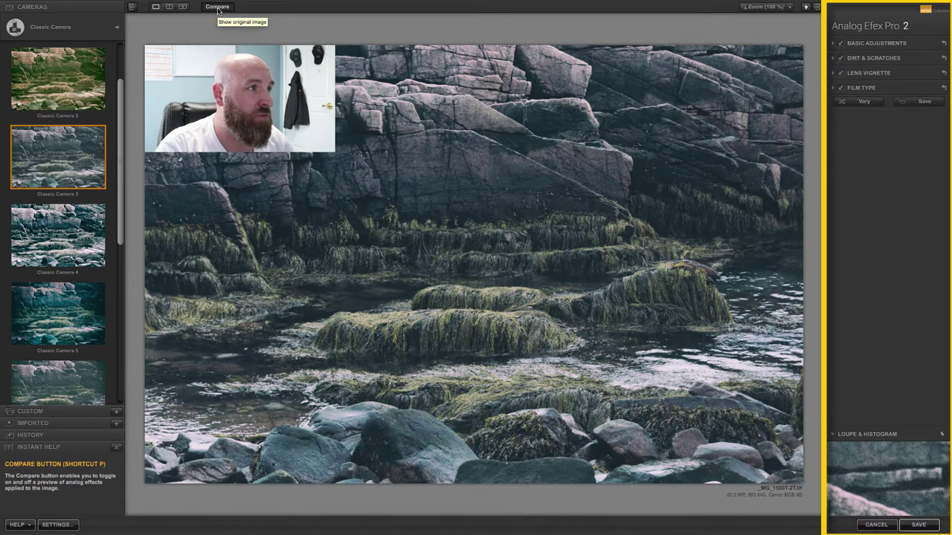
left_click(217, 6)
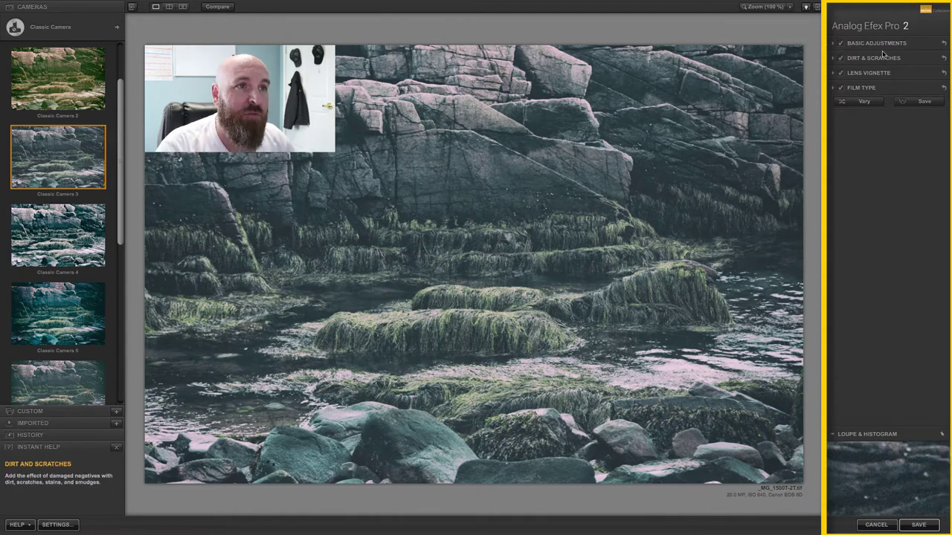
Step: Expand the Basic Adjustments and randomize the combined camera effect repeatedly with Vary
left_click(832, 44)
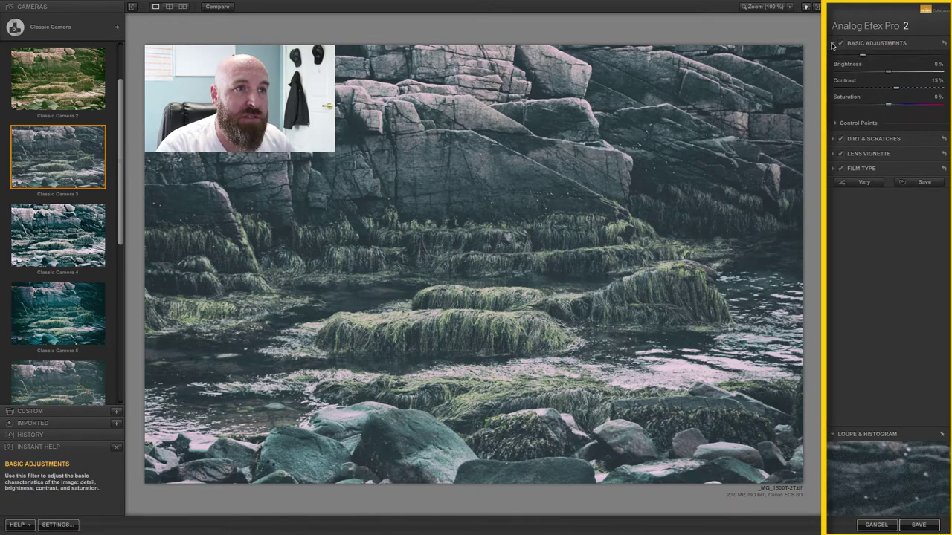
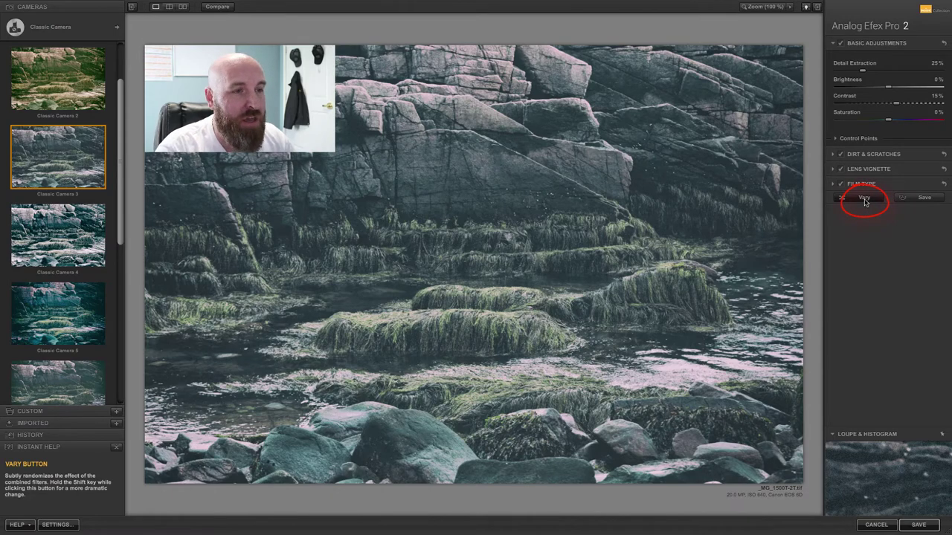
left_click(864, 199)
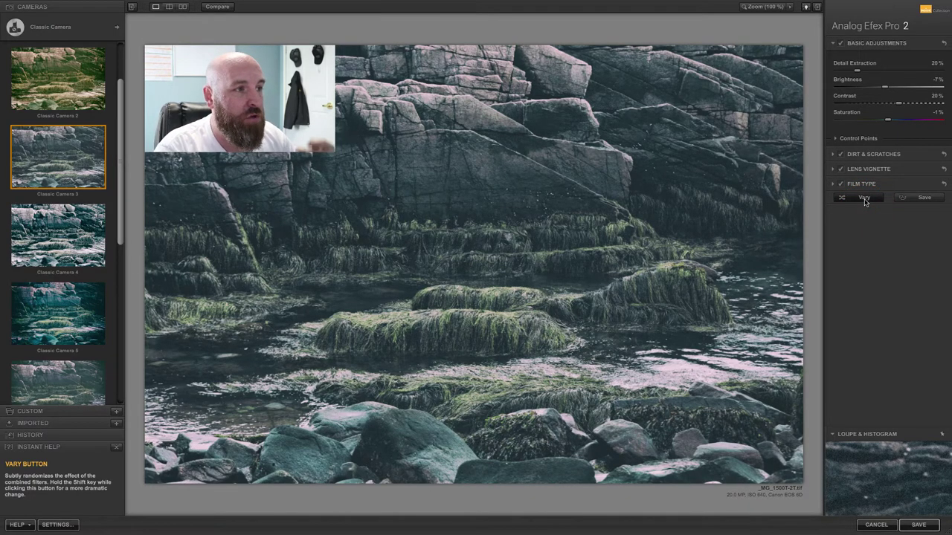
left_click(864, 198)
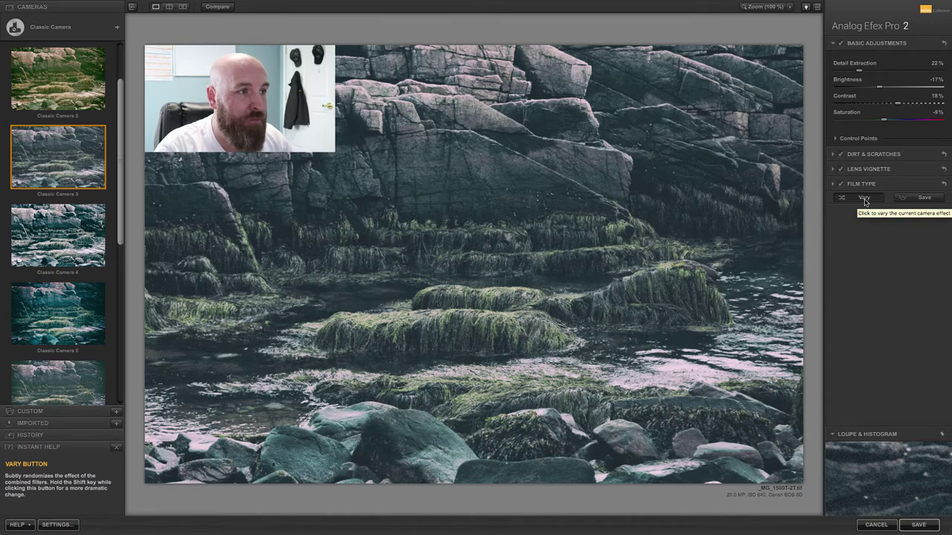
left_click(864, 199)
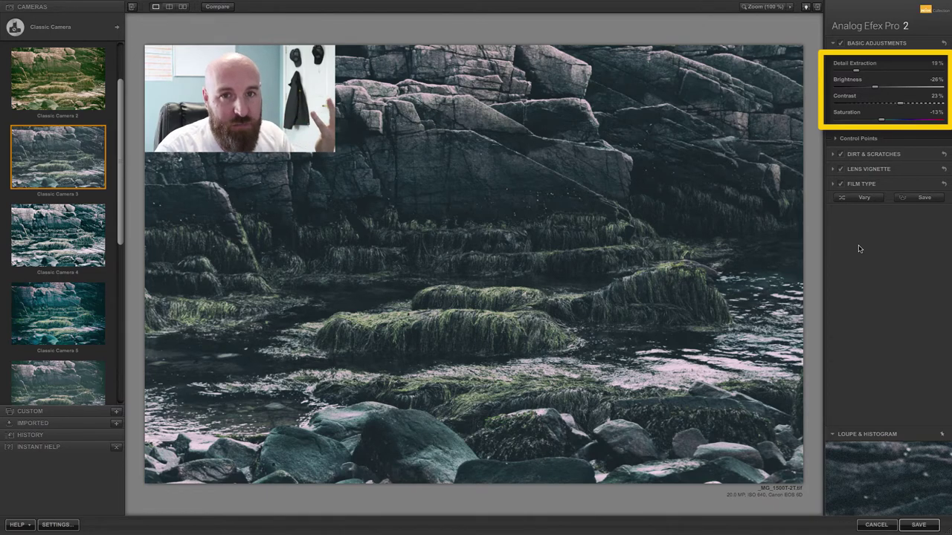
left_click(861, 199)
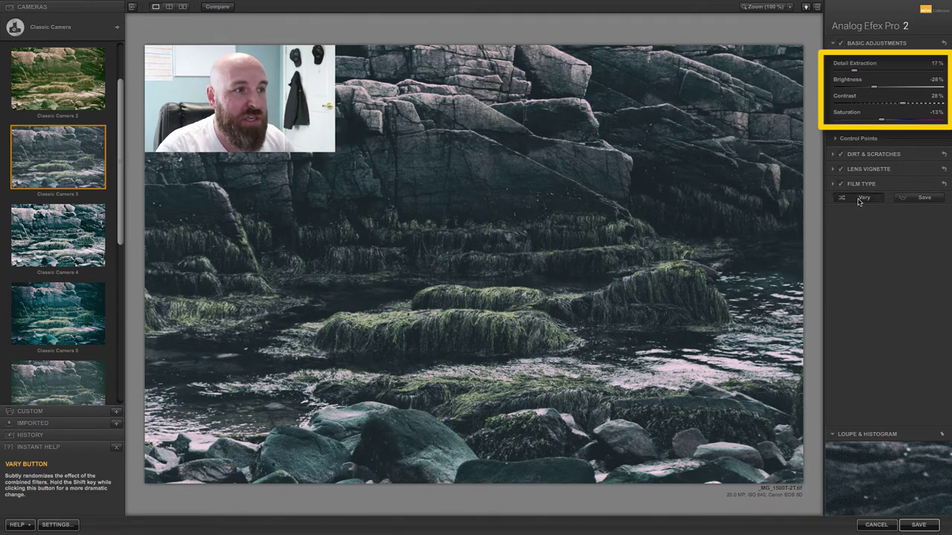
left_click(859, 200)
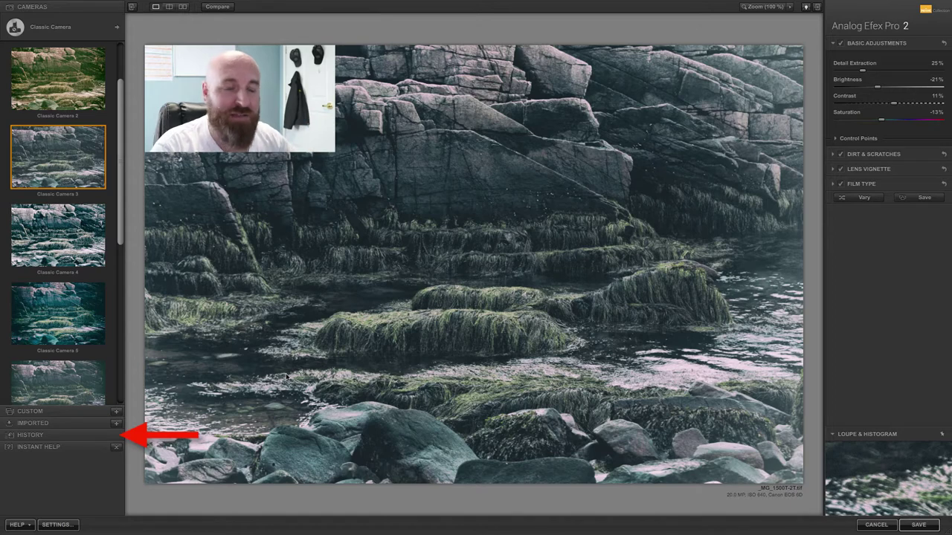
Step: Step back through the edit history and revert the photo to the third Vary state
left_click(48, 437)
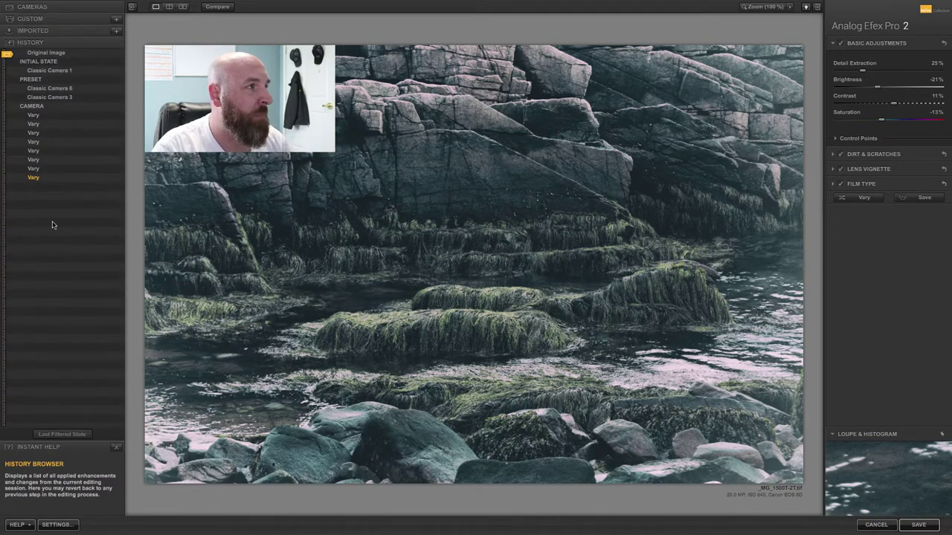
left_click(36, 161)
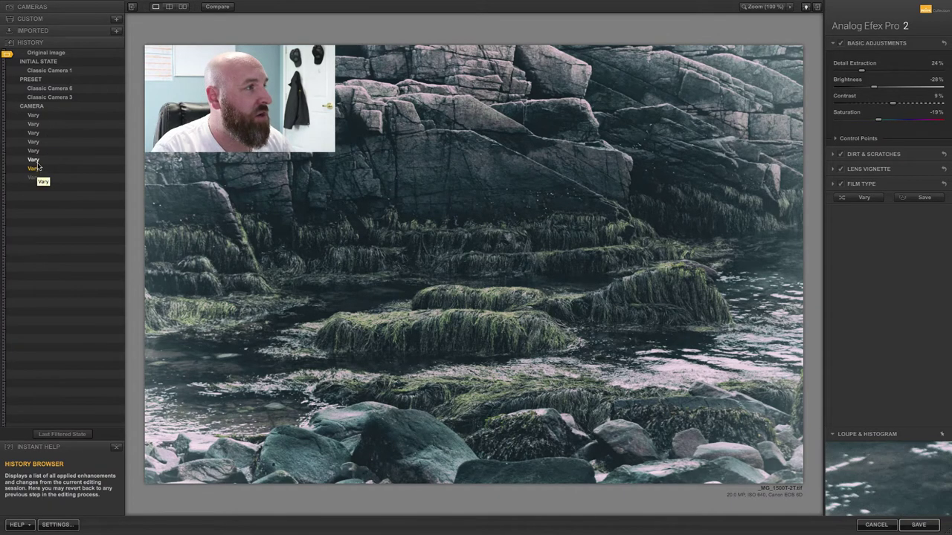
left_click(36, 151)
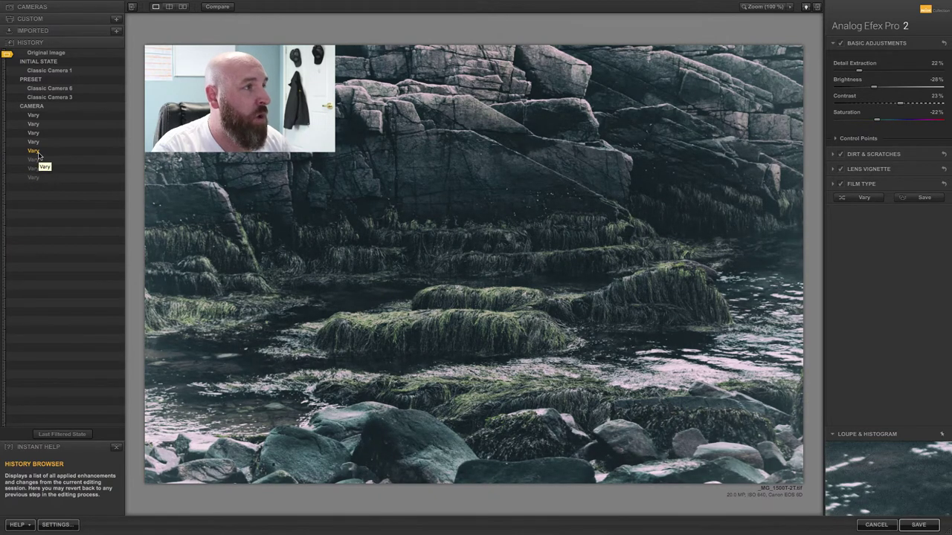
left_click(34, 142)
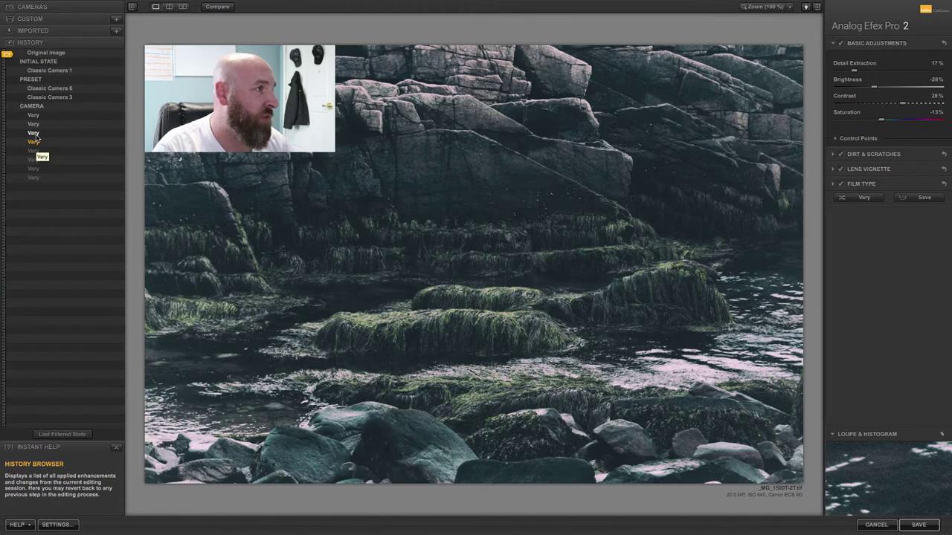
left_click(36, 134)
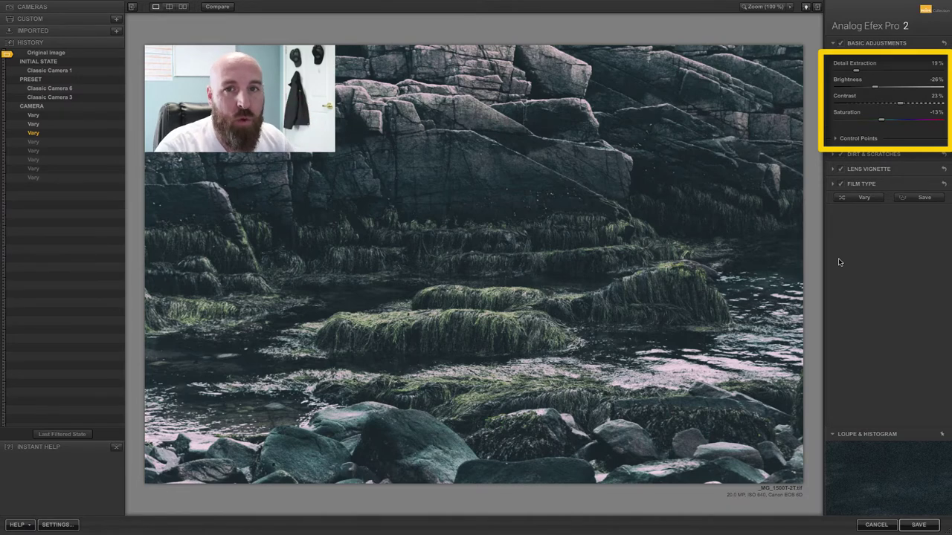
Step: Deactivate the Dirt & Scratches and Lens Vignette filters
left_click(841, 154)
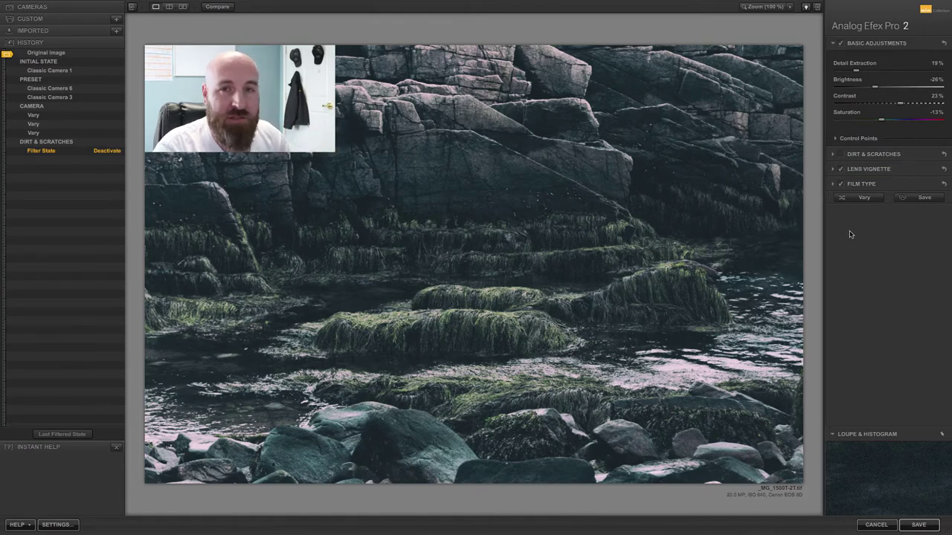
left_click(840, 170)
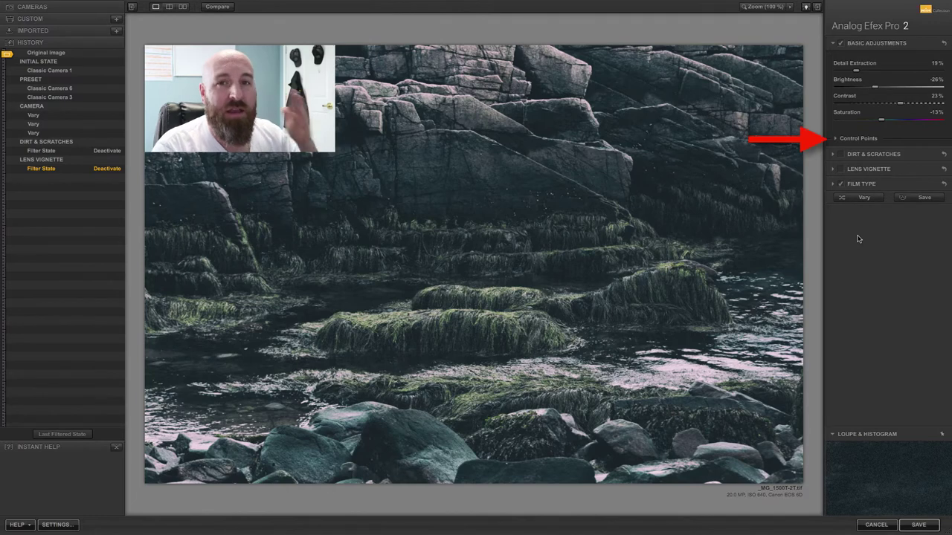
Step: Expand Control Points under Basic Adjustments and add a control point on the central seaweed-covered mound
left_click(836, 140)
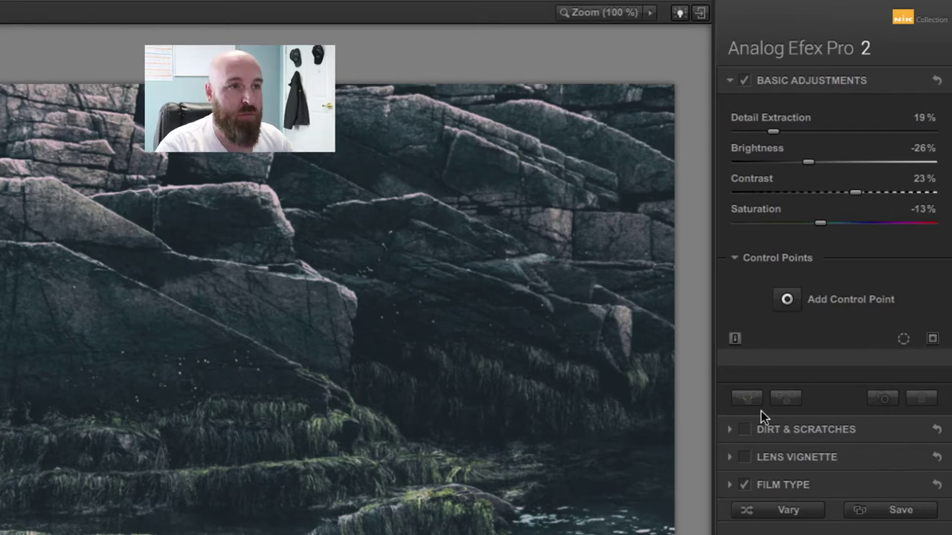
left_click(789, 303)
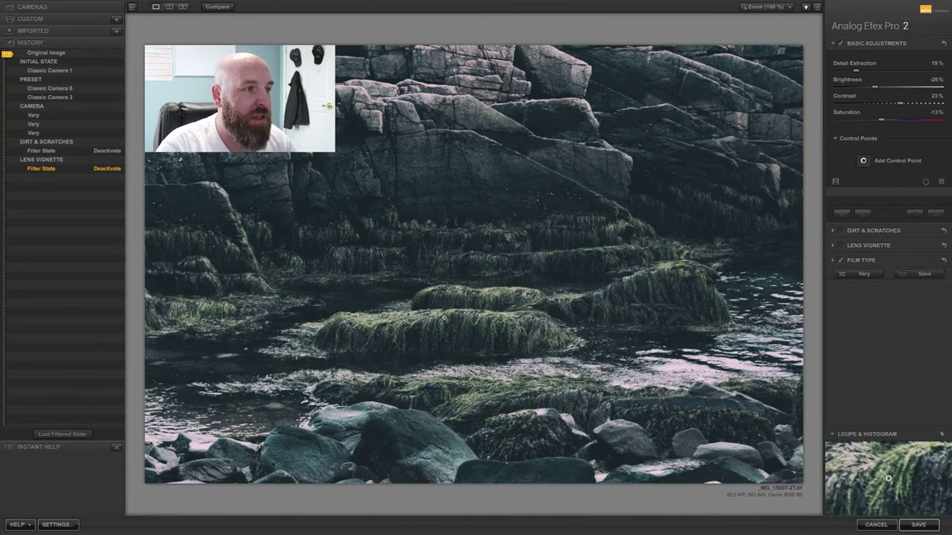
left_click(443, 318)
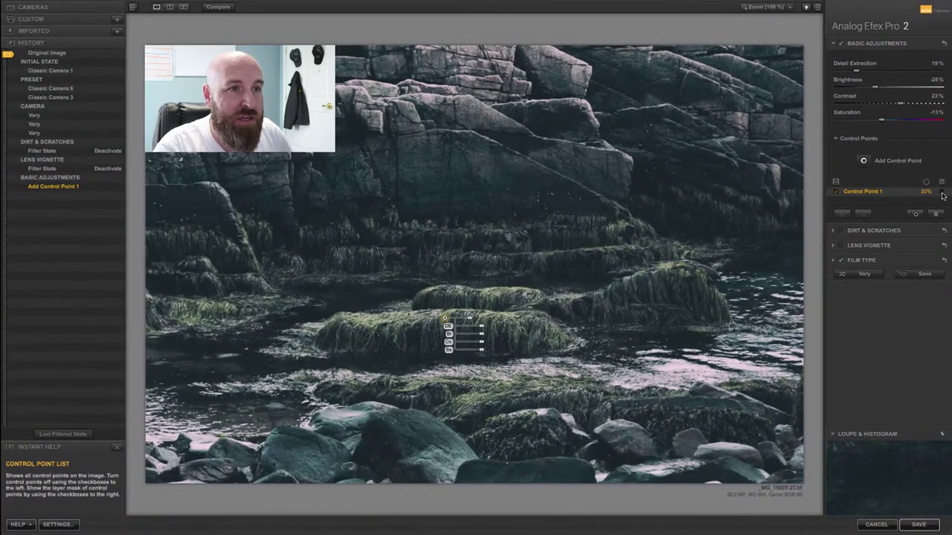
Step: Using the selection mask as a guide, shift the control point toward the middle of the central mound and set its size to 16%
left_click(942, 193)
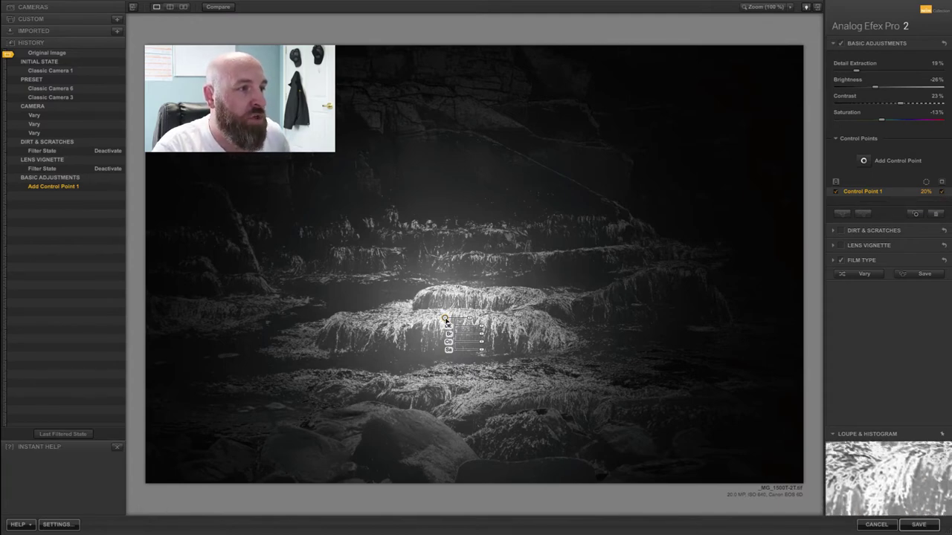
left_click_drag(446, 321, 478, 322)
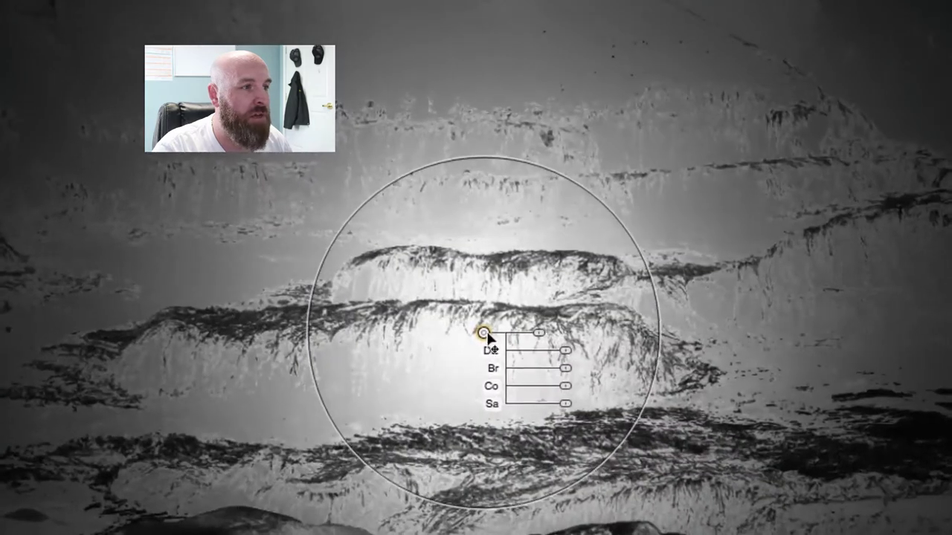
left_click_drag(487, 337, 487, 321)
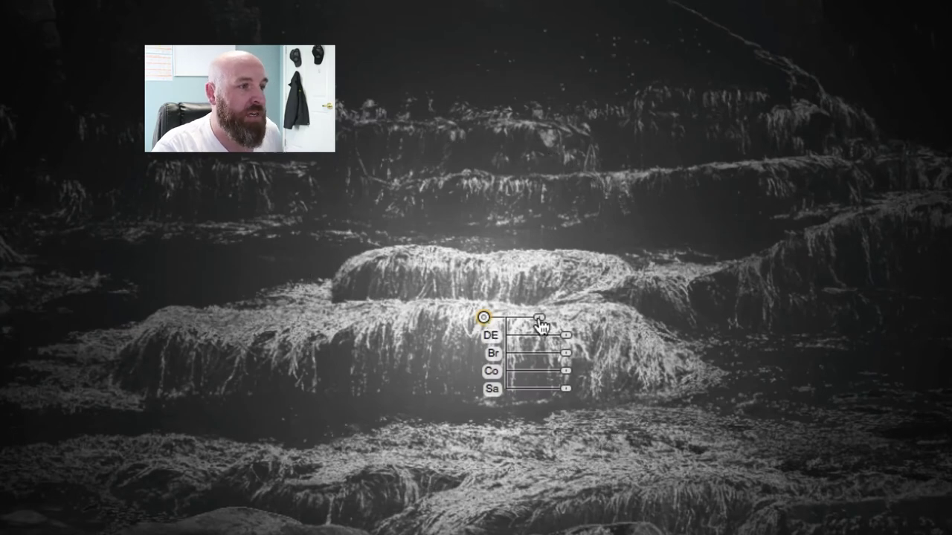
mouse_move(539, 322)
left_mouse_down()
mouse_move(532, 329)
mouse_move(563, 328)
mouse_move(527, 328)
mouse_move(548, 327)
mouse_move(538, 328)
left_mouse_up()
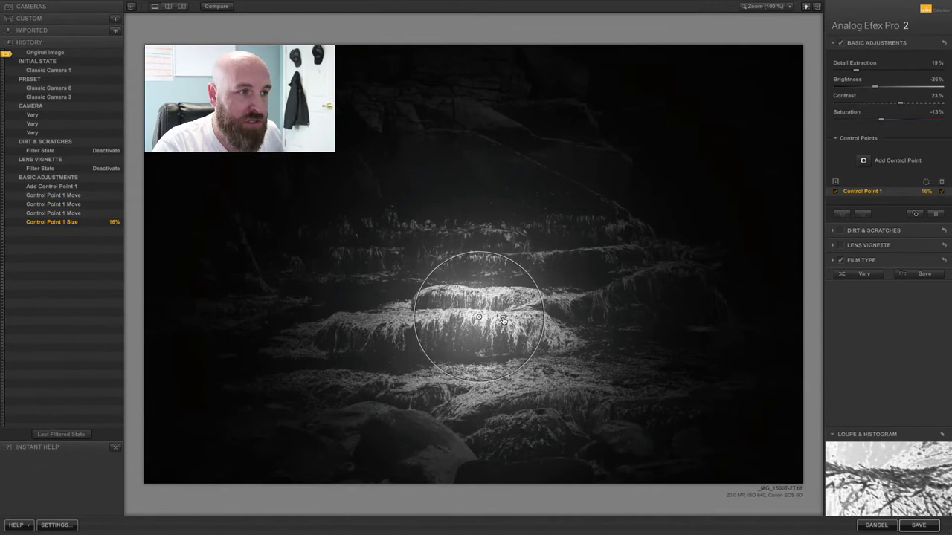
left_click_drag(503, 320, 503, 320)
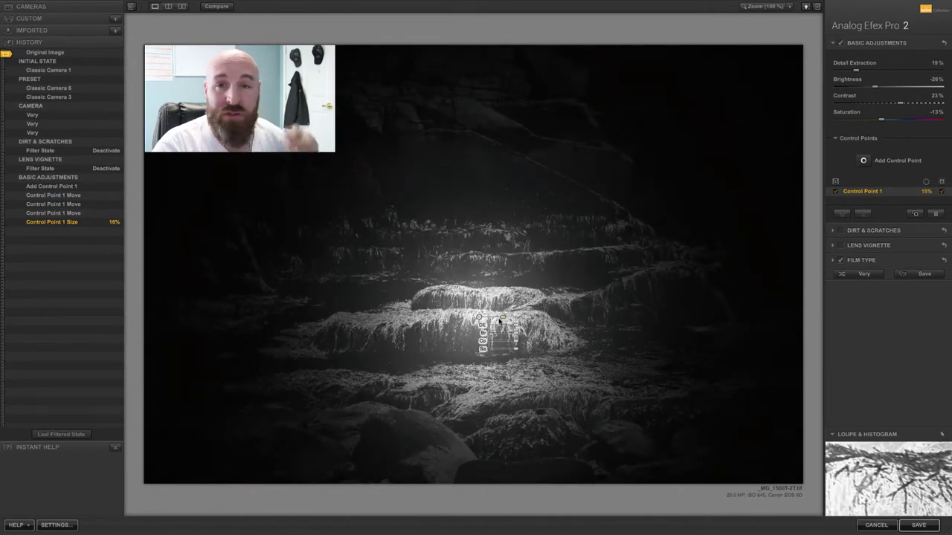
left_click(942, 194)
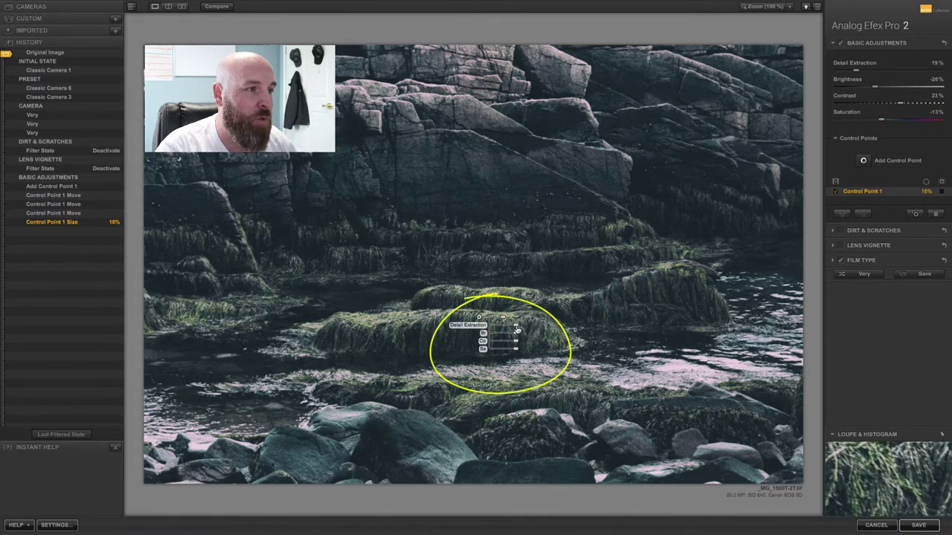
Step: Set Control Point 1's detail extraction to about 38%, brightness to -9%, contrast to 24% and saturation to 65%
left_click_drag(518, 327, 522, 329)
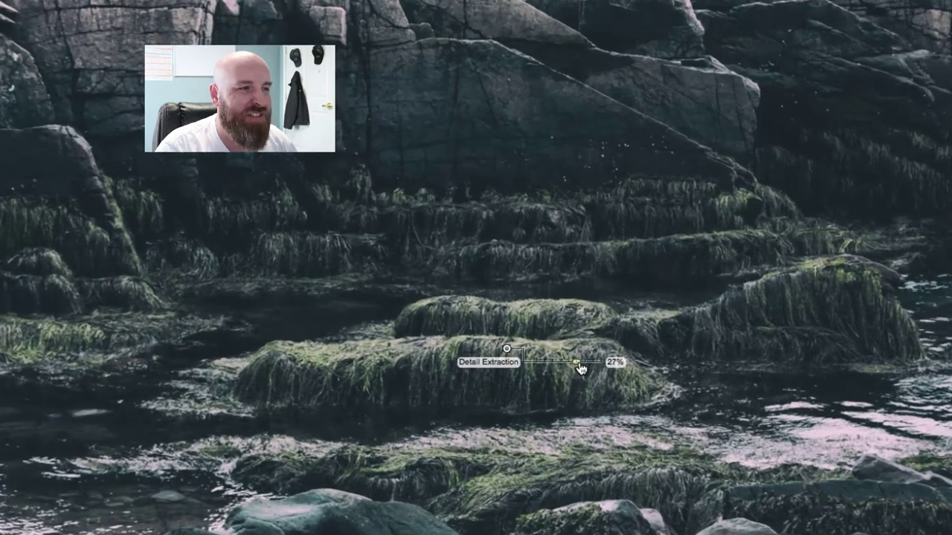
left_click_drag(581, 369, 580, 368)
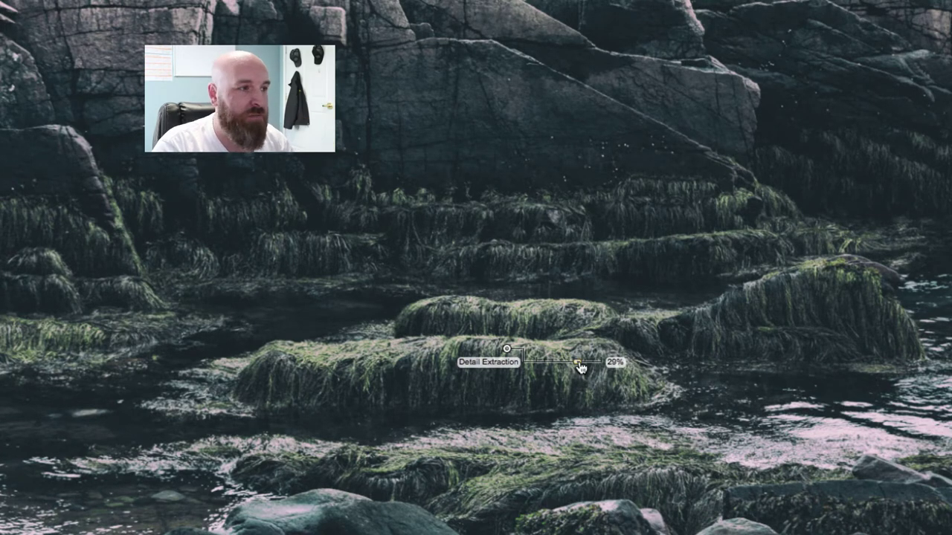
left_click_drag(581, 369, 584, 367)
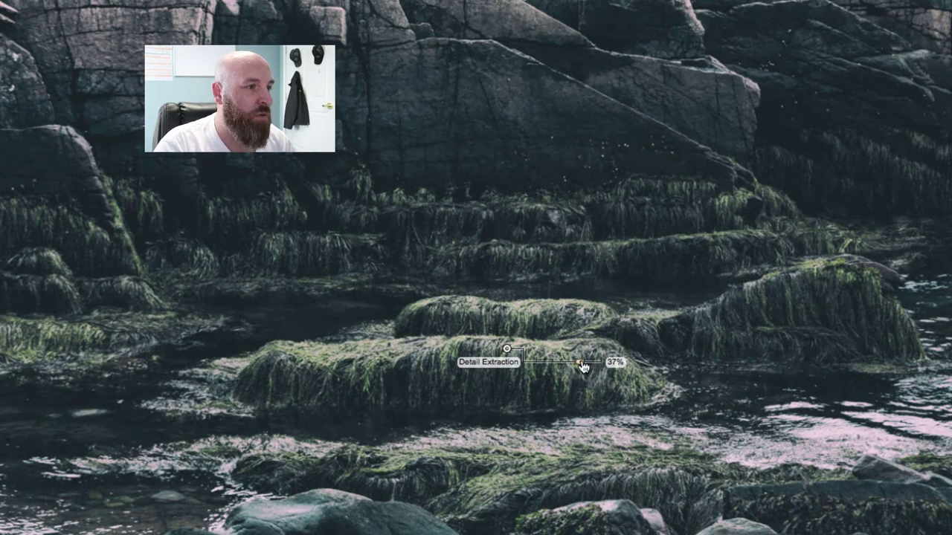
mouse_move(582, 362)
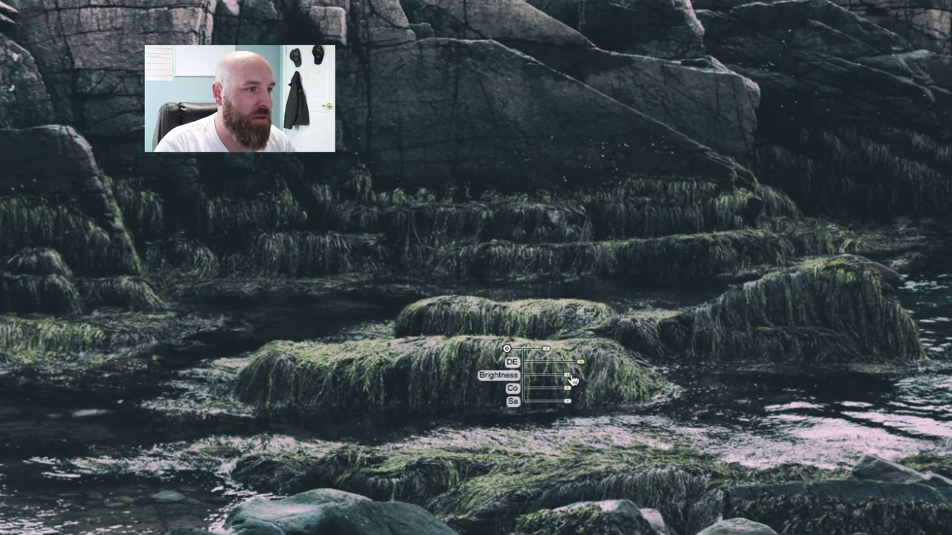
left_click_drag(569, 381, 589, 406)
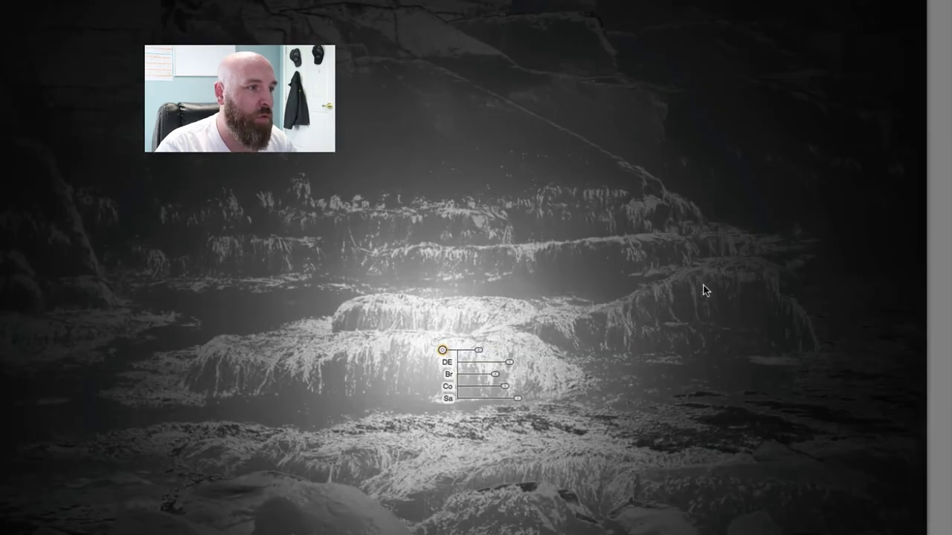
Step: Duplicate the control point onto the right-hand seaweed mound at 11% size, and duplicate that one onto the seaweed at the photo's left edge
left_click(441, 350)
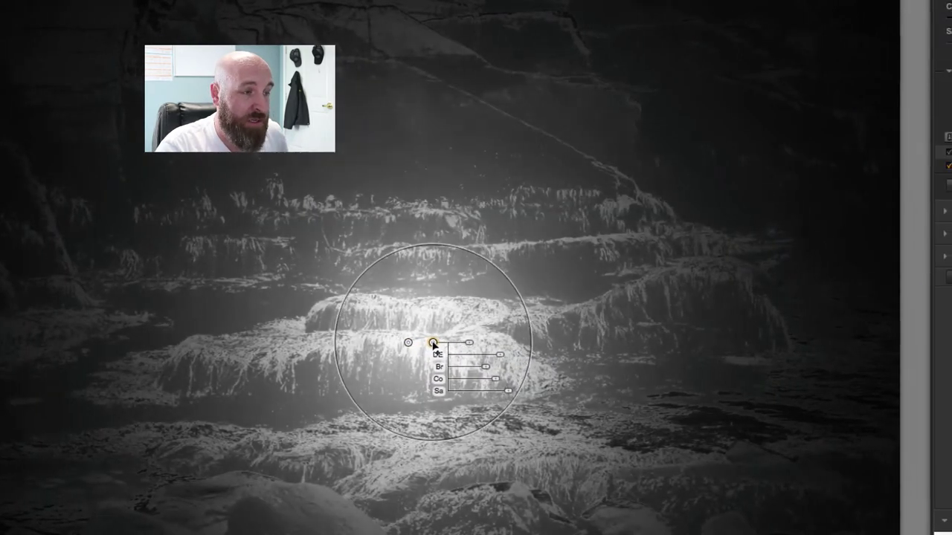
left_click_drag(437, 346, 584, 283)
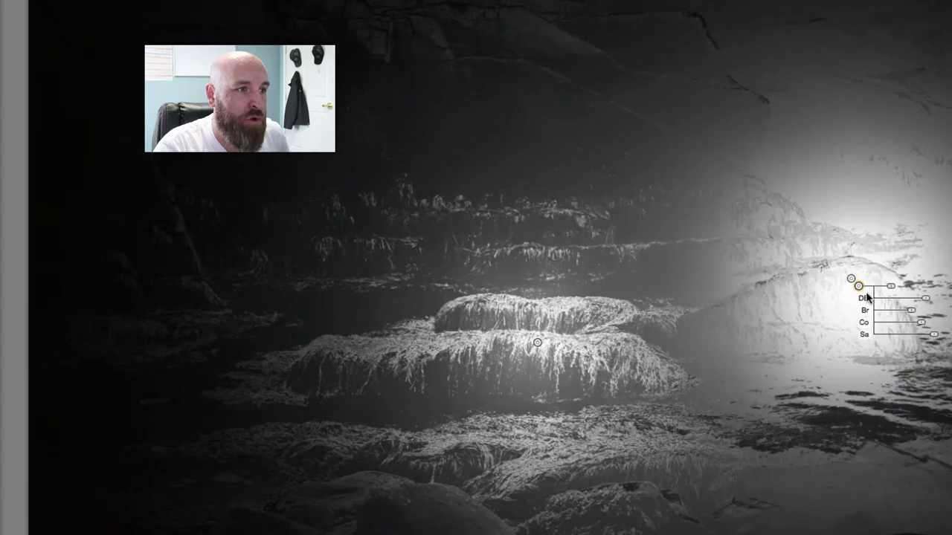
mouse_move(860, 290)
left_click_drag(860, 289, 111, 327)
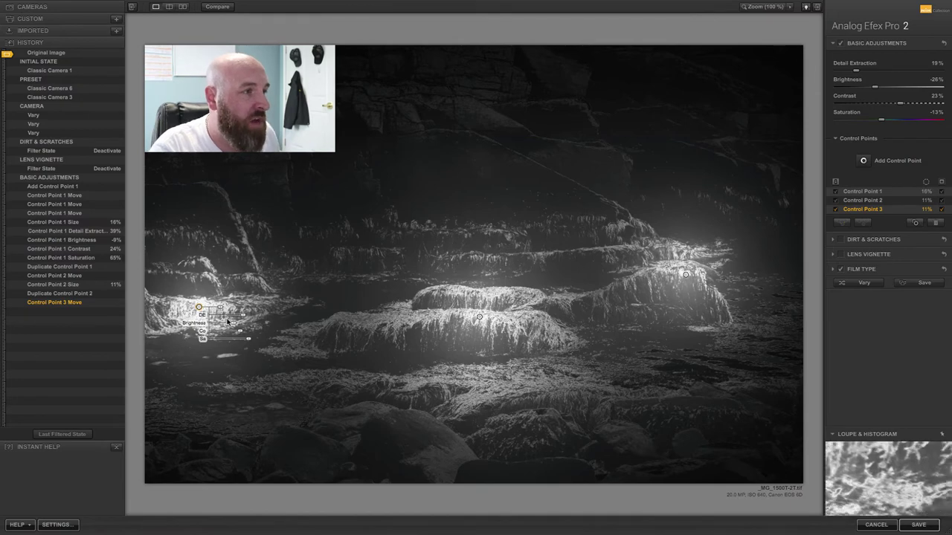
Step: Hide all three control point masks and set Control Point 3's brightness to 1% and contrast to 39%
left_click(941, 209)
left_click(941, 200)
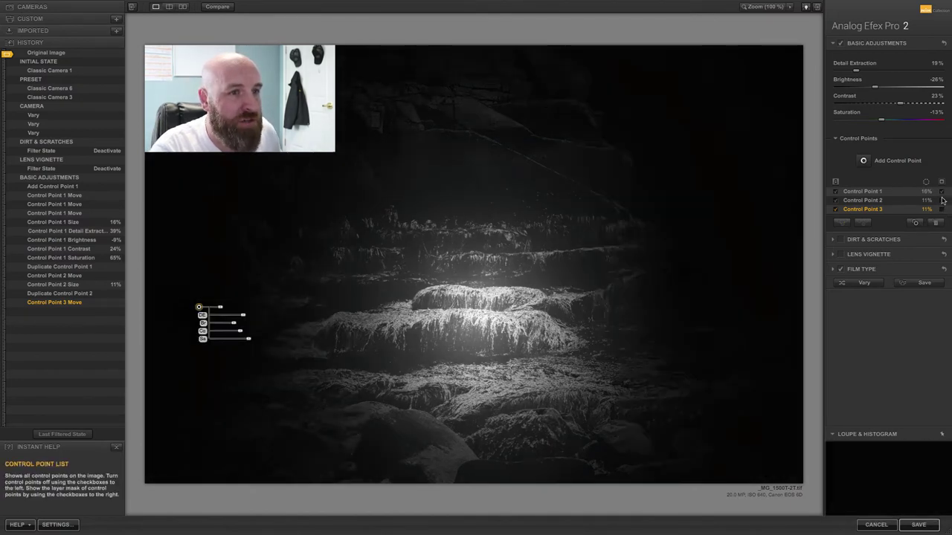
left_click(940, 192)
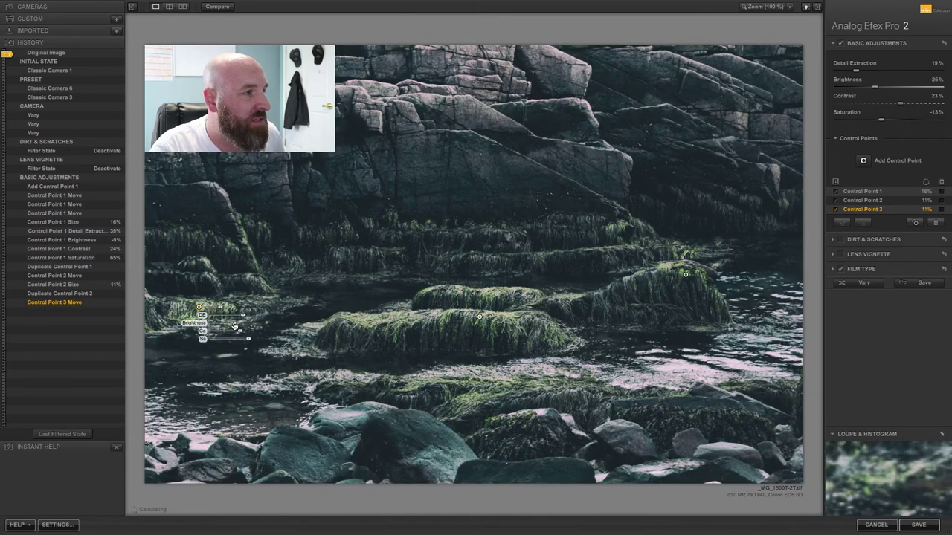
left_click_drag(233, 325, 236, 325)
left_click_drag(236, 325, 237, 326)
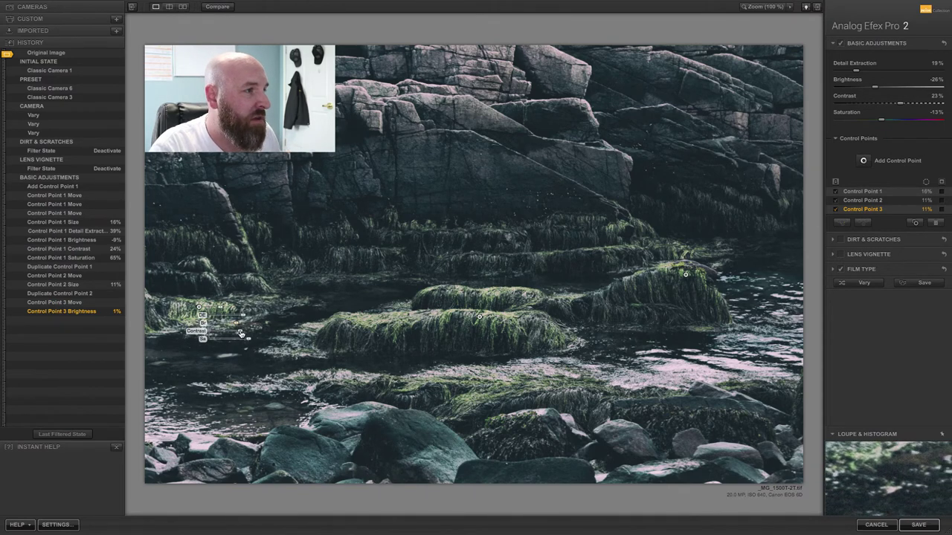
left_click_drag(241, 333, 244, 333)
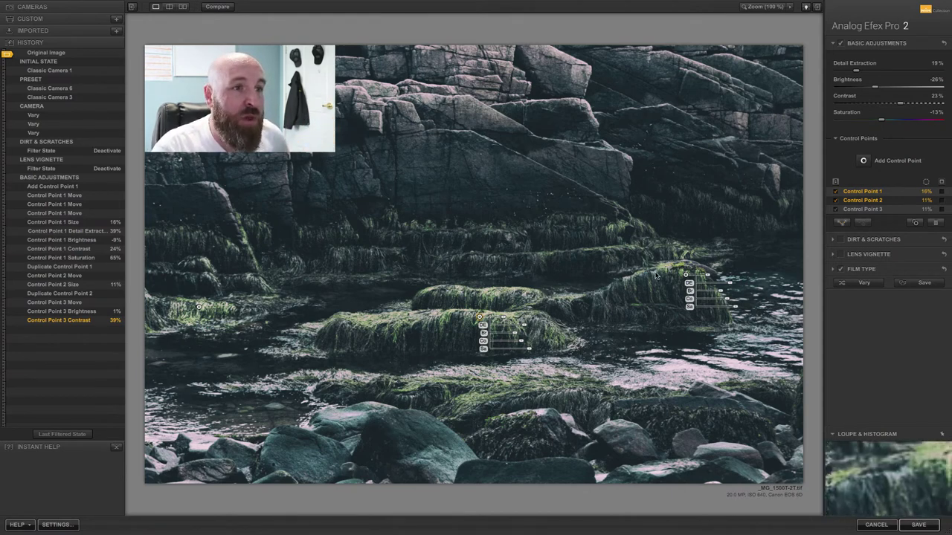
Step: Group Control Points 1 and 2, set their shared brightness to -29%, and ungroup them
left_click(845, 225)
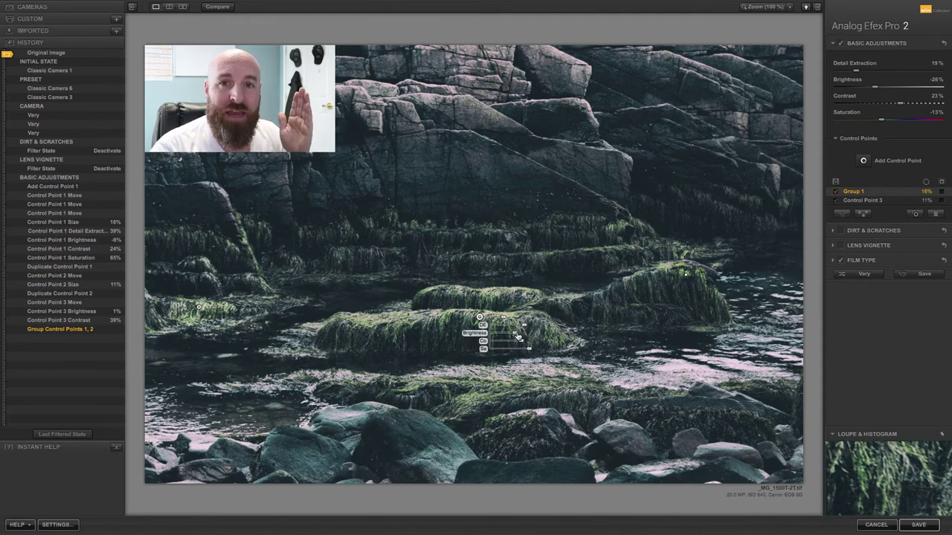
mouse_move(518, 336)
left_mouse_down()
mouse_move(531, 335)
mouse_move(513, 337)
left_mouse_up()
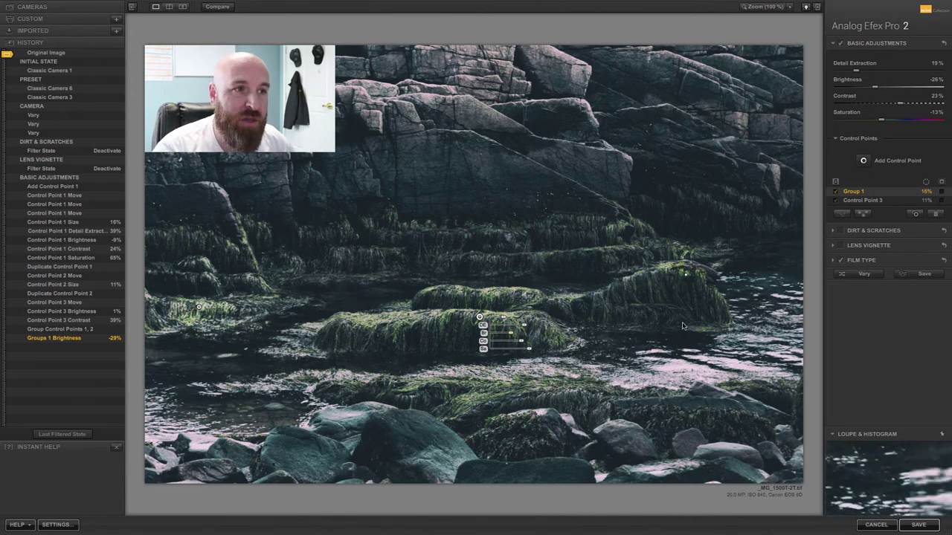
left_click(863, 215)
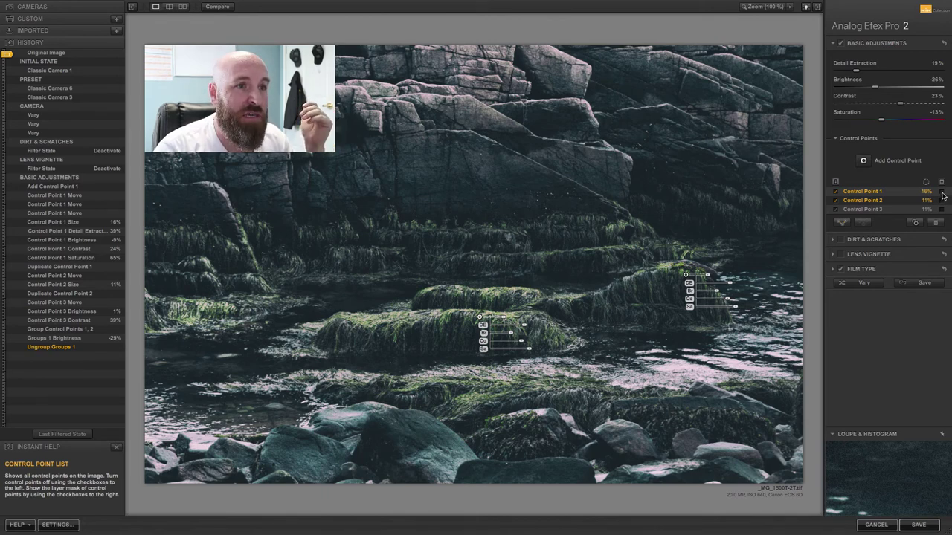
Step: Examine the selection masks of the three control points individually and Control Points 2 and 3 together
left_click(941, 192)
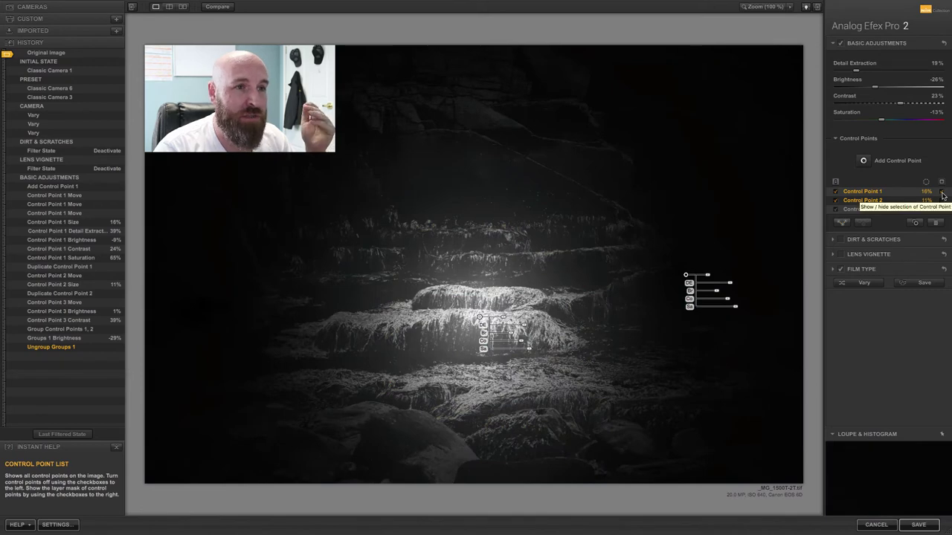
left_click(942, 193)
left_click(942, 201)
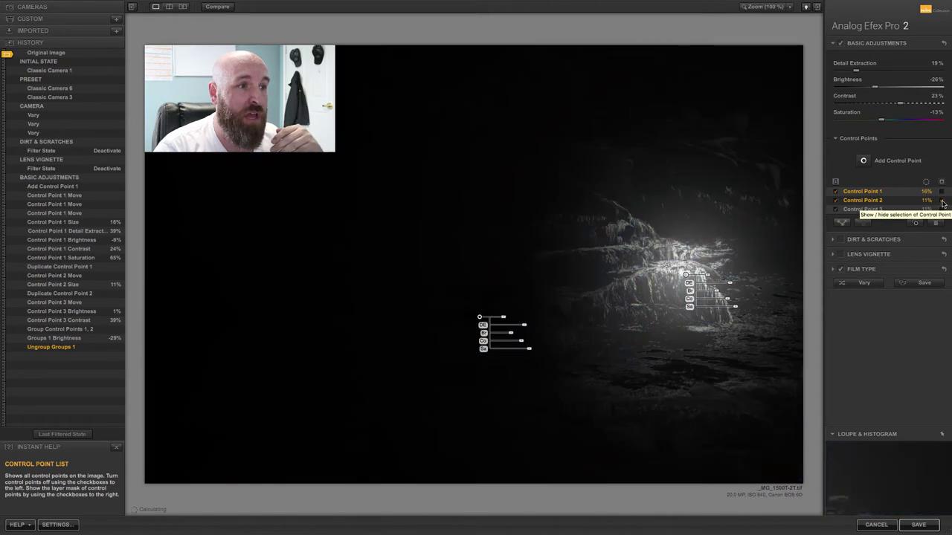
left_click(942, 202)
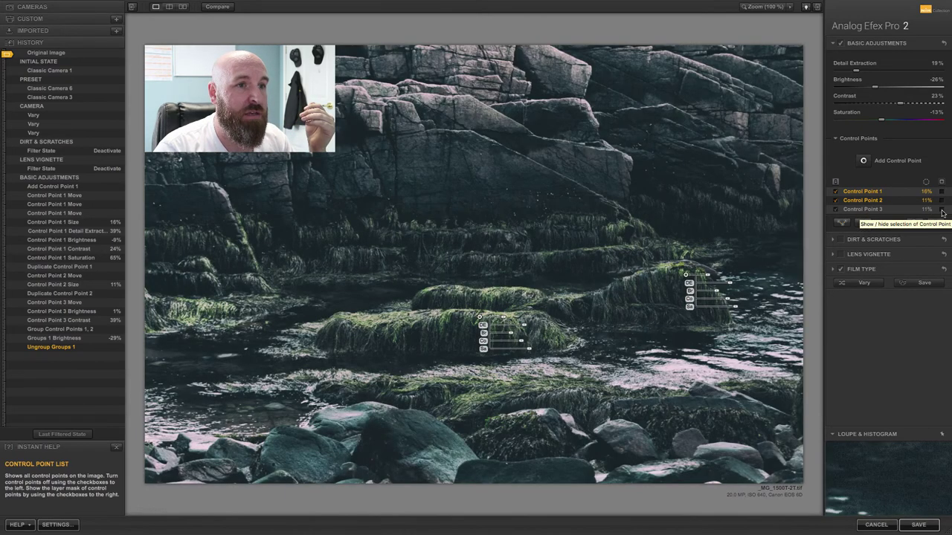
left_click(942, 211)
left_click(941, 211)
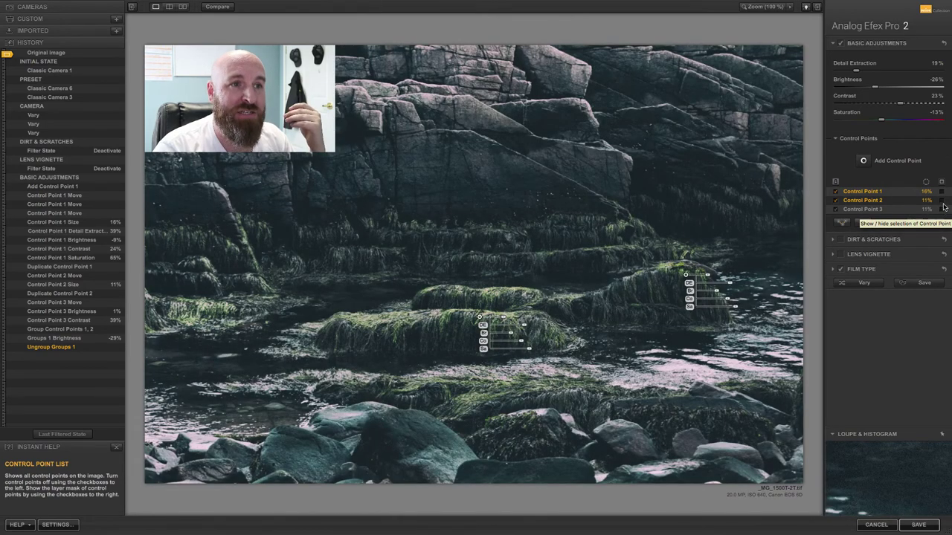
left_click(942, 202)
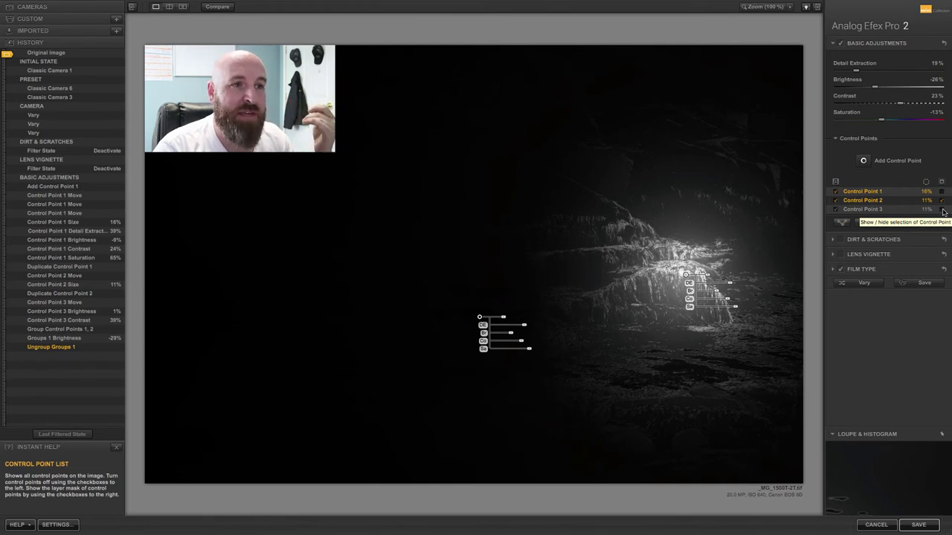
left_click(942, 211)
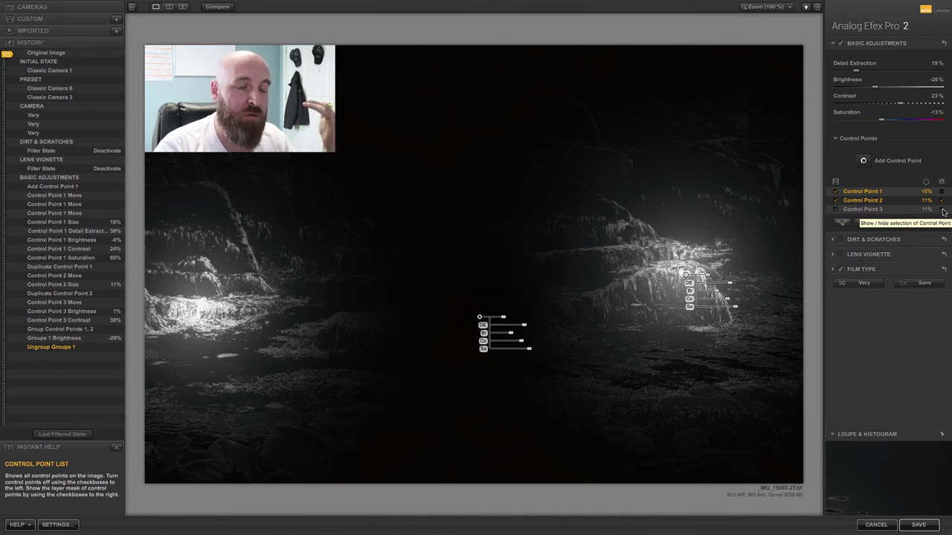
left_click(942, 211)
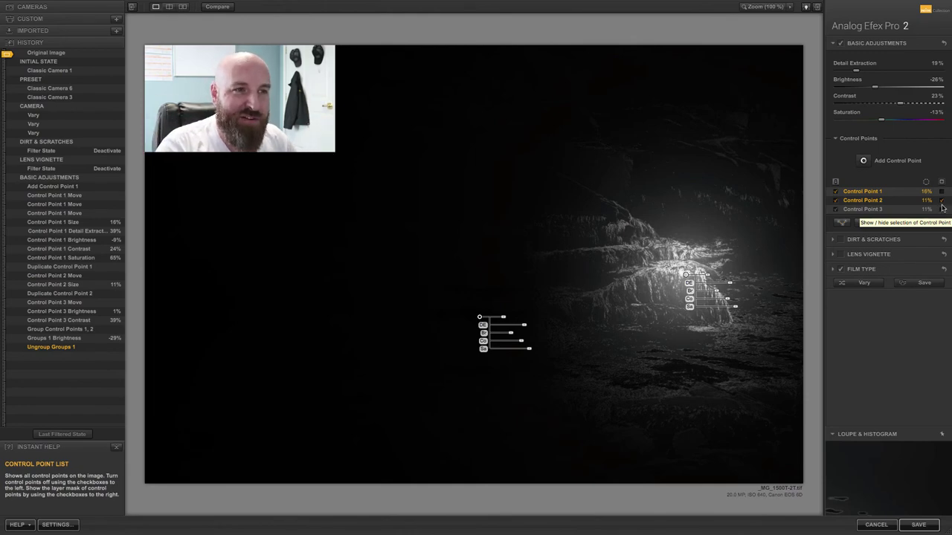
left_click(942, 201)
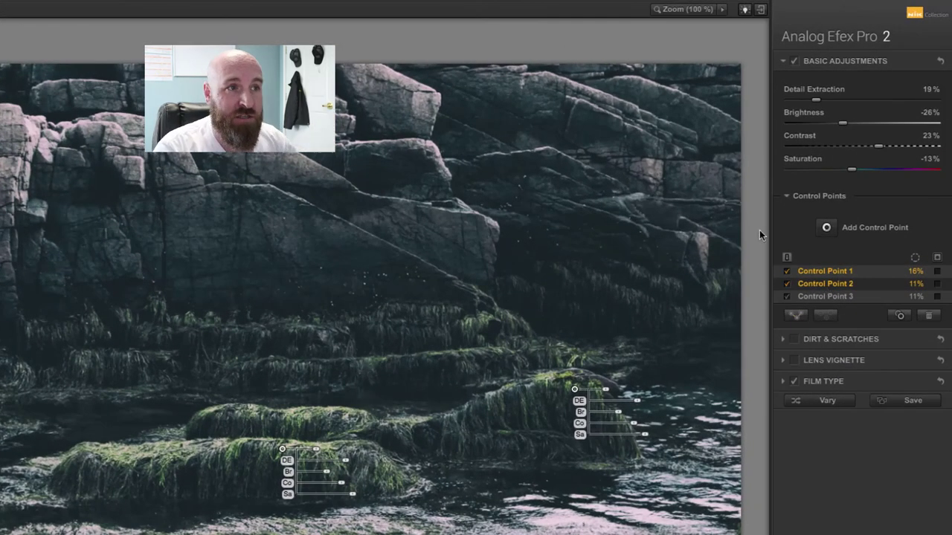
Step: Collapse Basic Adjustments and review the Film Type filter's color, strength and grain settings
left_click(784, 61)
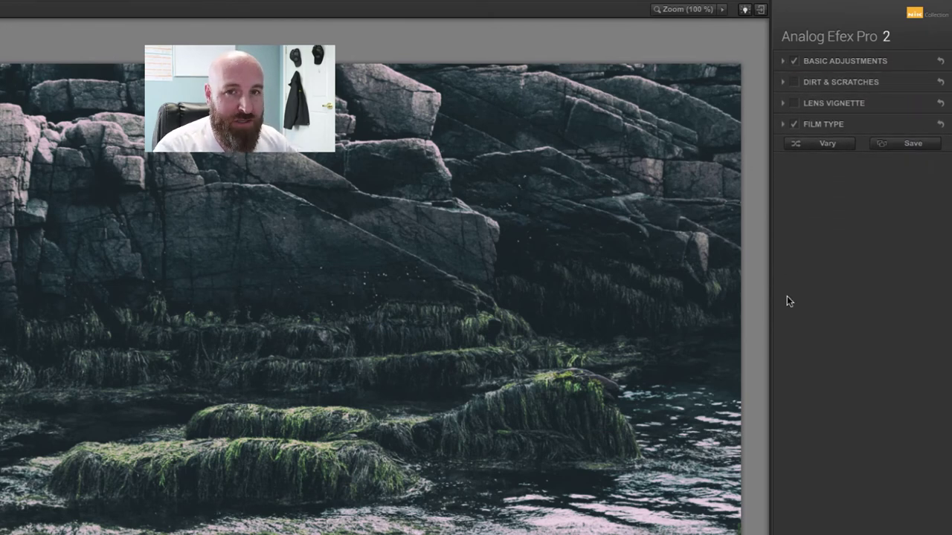
left_click(783, 125)
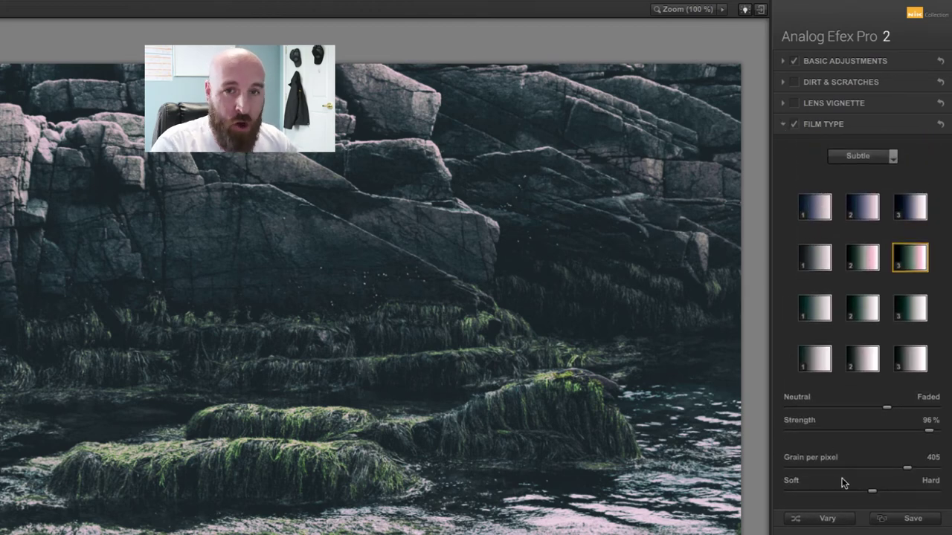
left_click(782, 124)
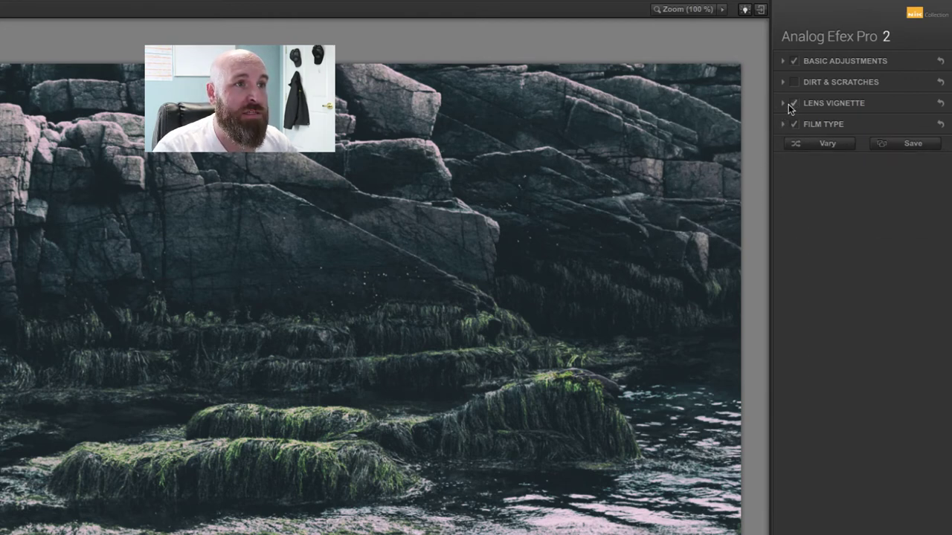
Step: Review the Lens Vignette filter's amount, shape and size settings, and collapse the filter again
left_click(782, 104)
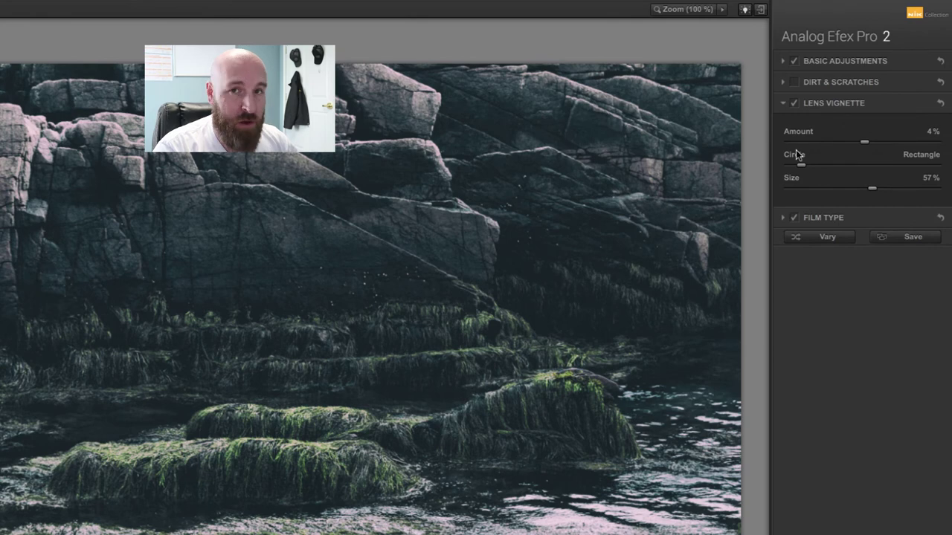
left_click(783, 103)
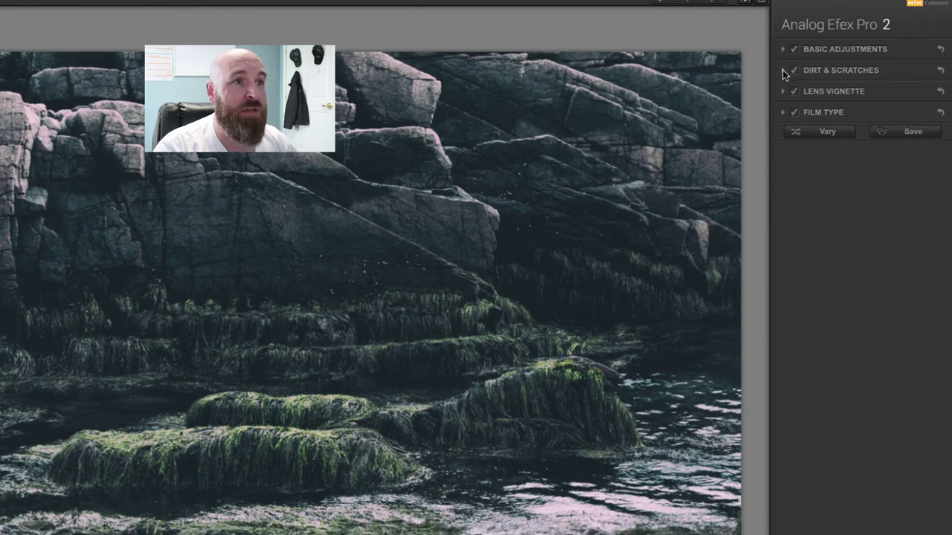
Step: Activate the Dirt & Scratches filter and add a control point to it on the large rock face above the seaweed
left_click(782, 81)
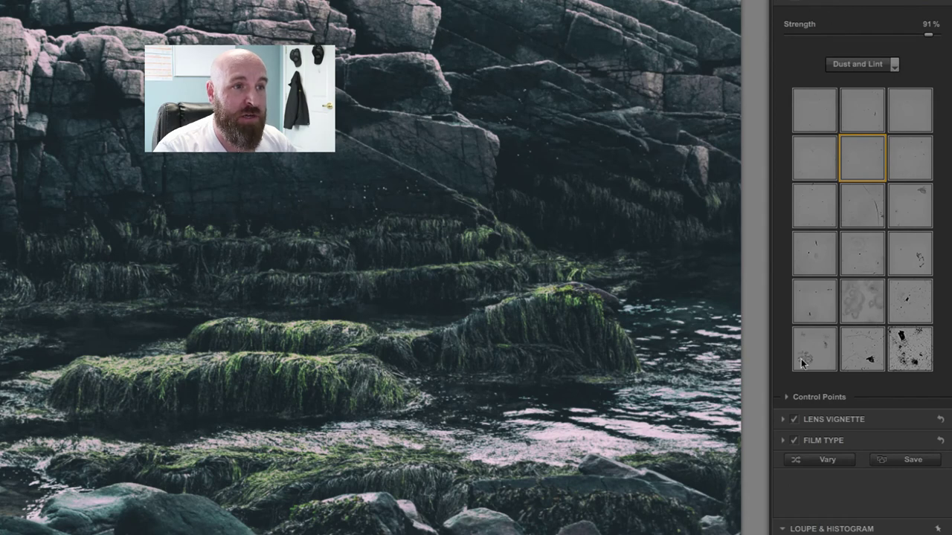
left_click(785, 397)
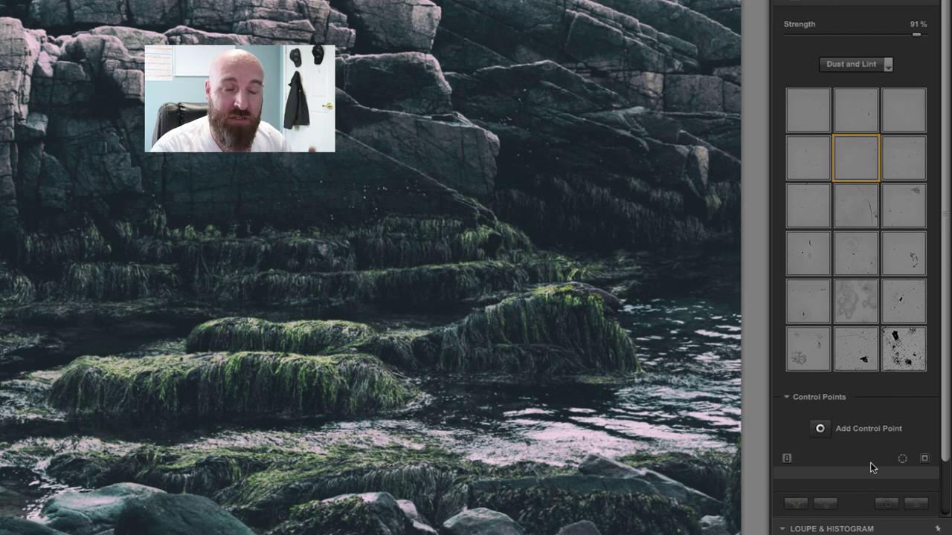
left_click(819, 430)
left_click(283, 290)
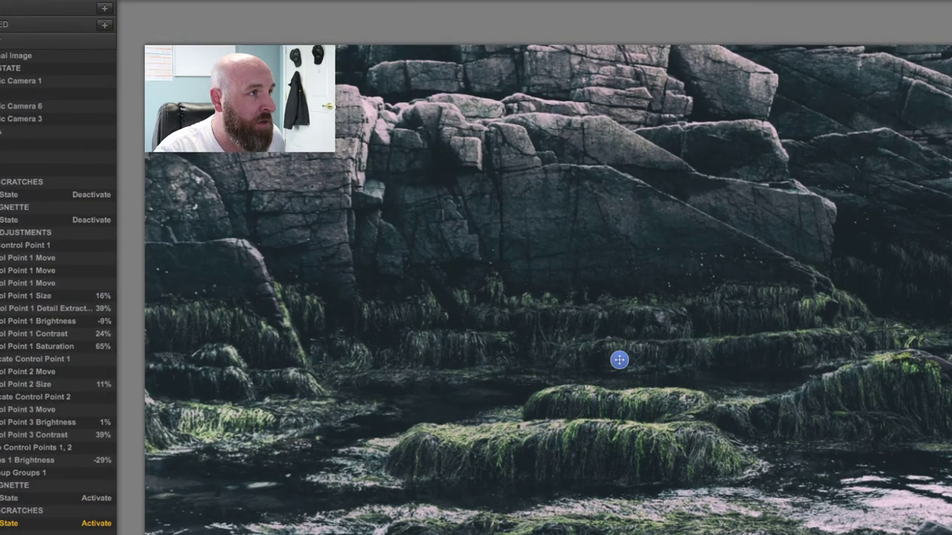
left_click(533, 185)
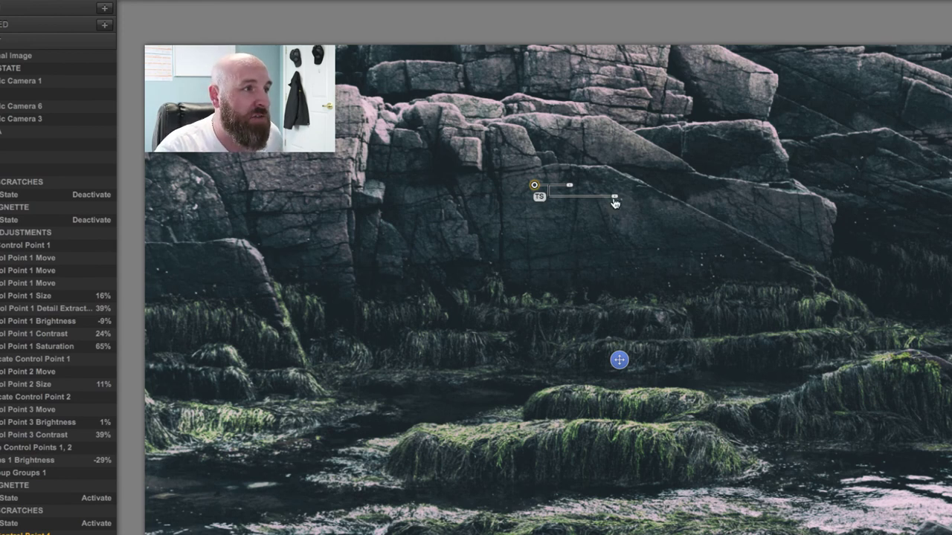
Step: Lower the new Dirt & Scratches control point's TS value and, with its mask shown, move it up onto the lighter rock ledges
left_click_drag(614, 202, 595, 202)
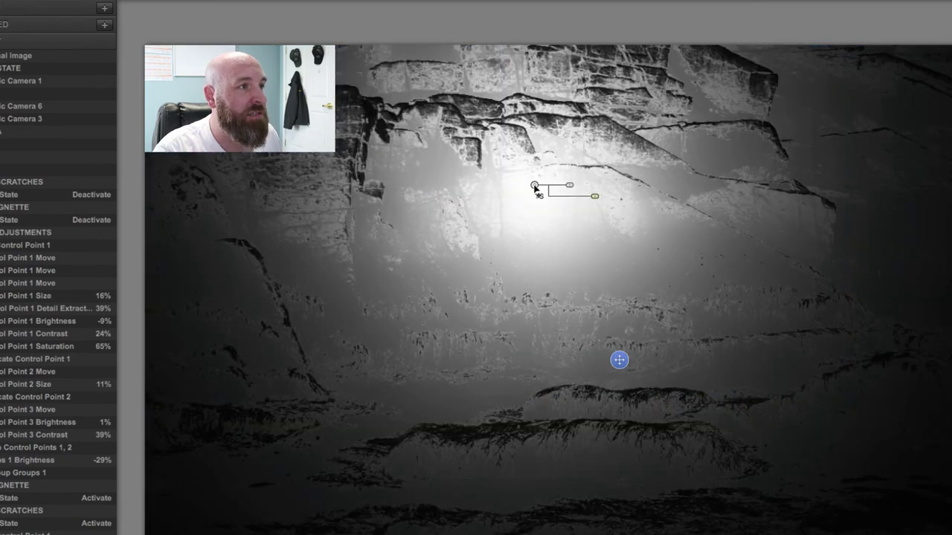
left_click_drag(532, 175, 521, 143)
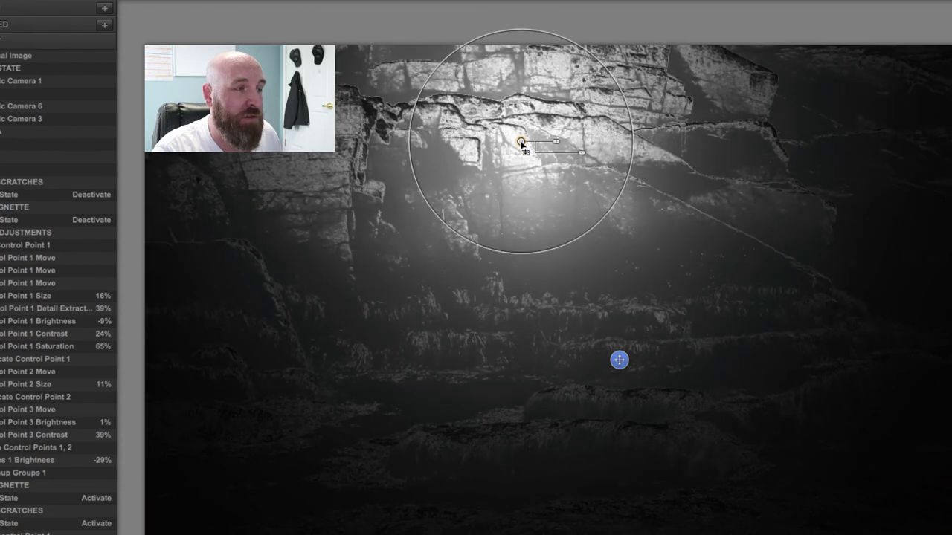